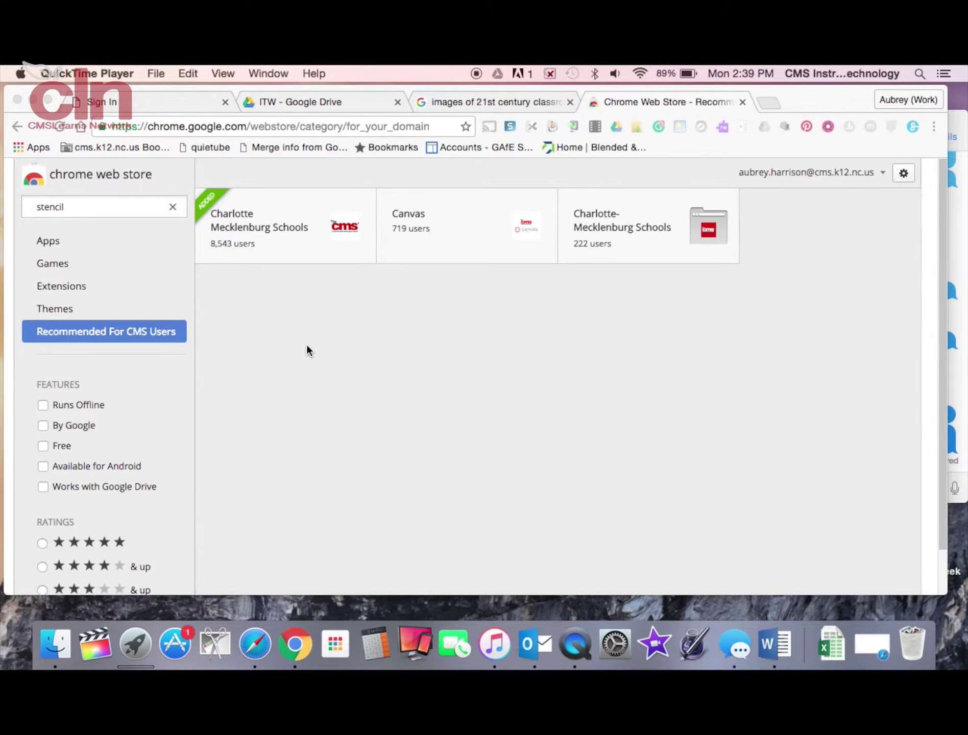
Step: Search the Chrome Web Store for 'stencil' and find the Stencil extension marked as added
scroll(306, 350, down, 2)
scroll(306, 351, up, 2)
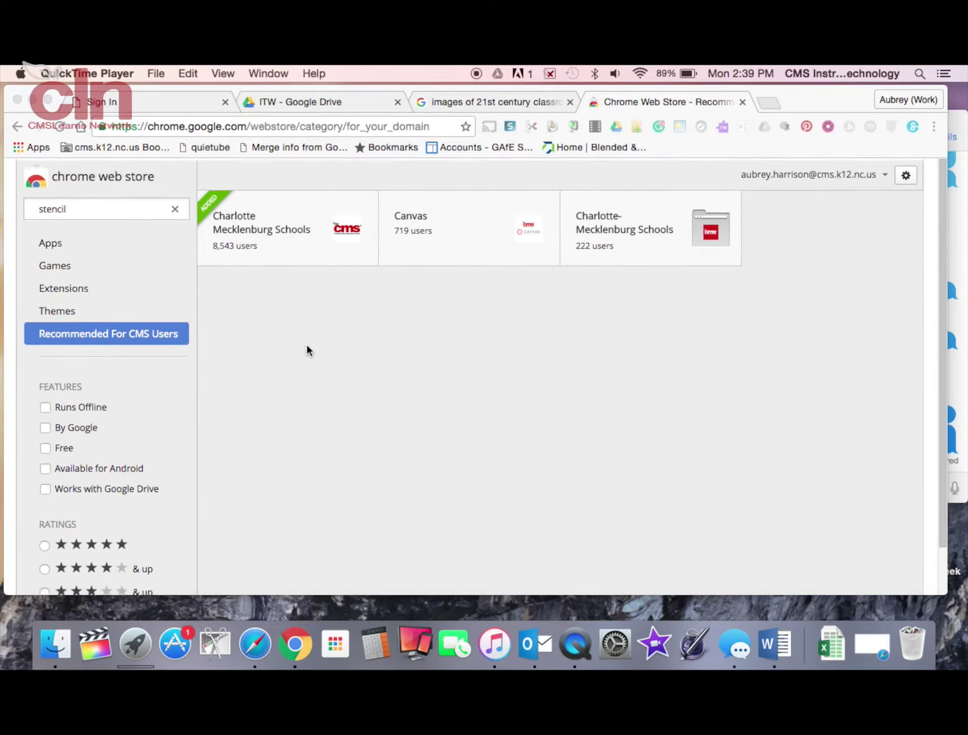
click(52, 210)
scroll(51, 208, up, 5)
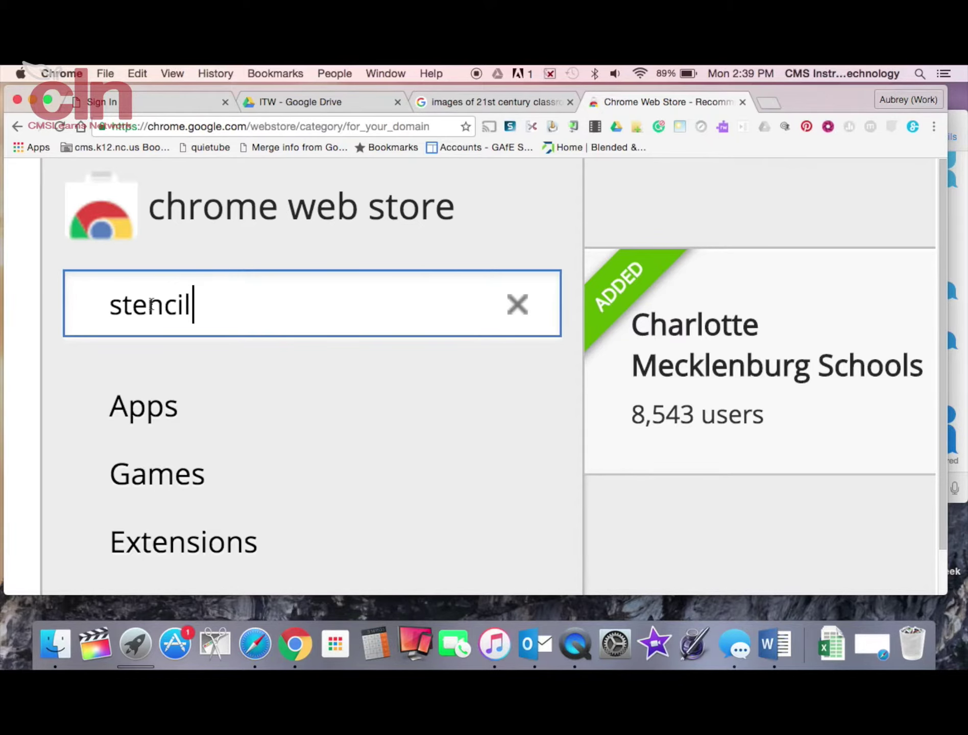
key(super+0)
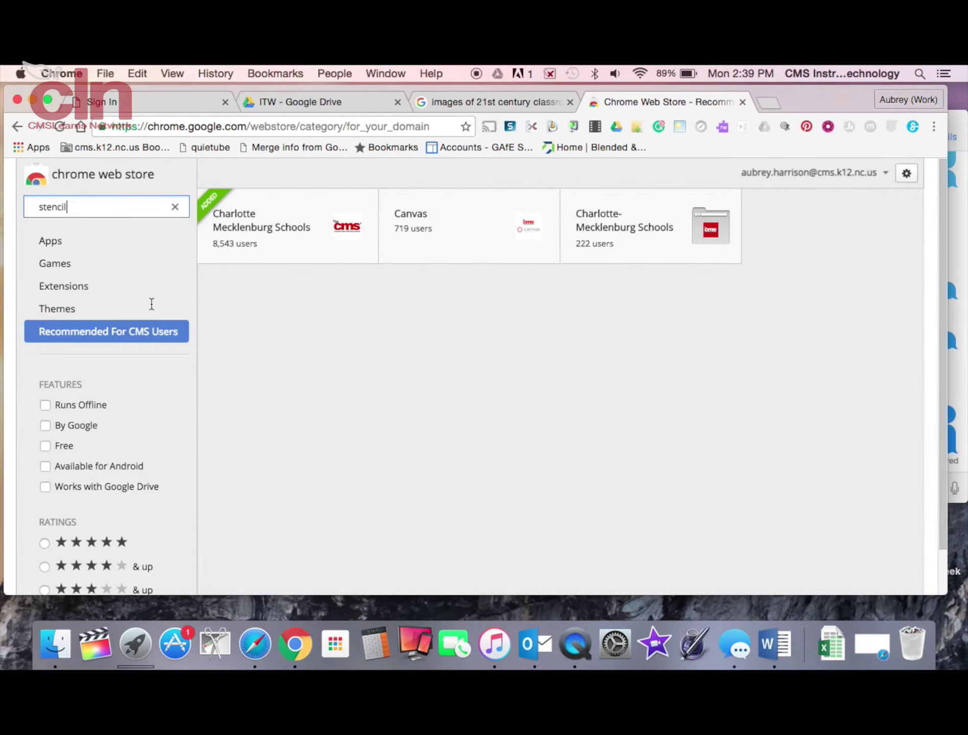
key(Return)
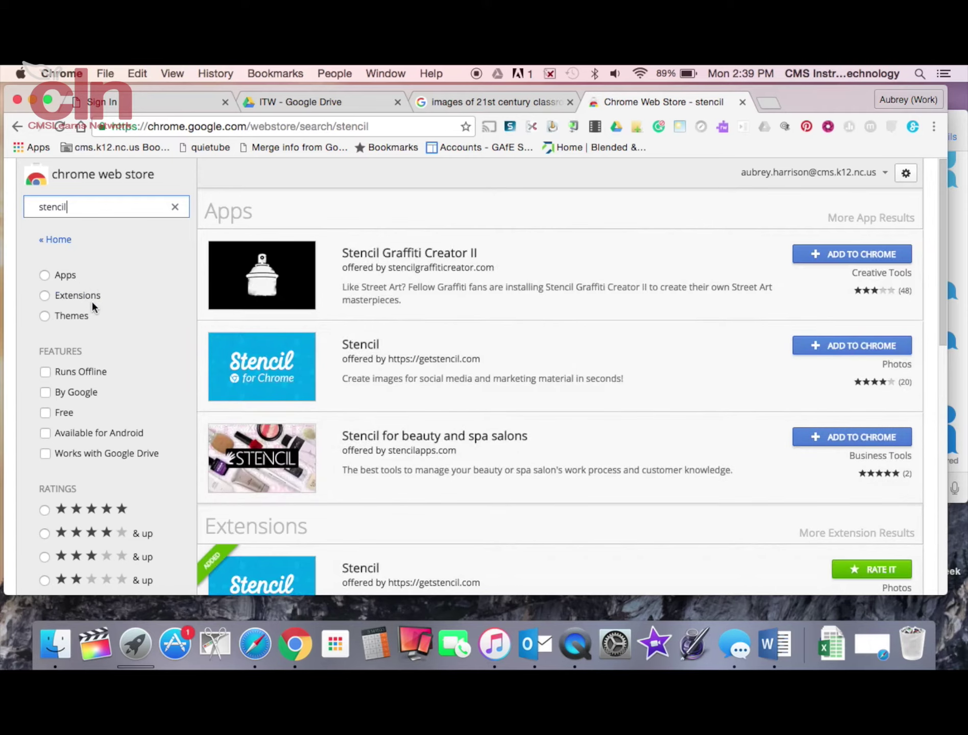
scroll(397, 445, down, 3)
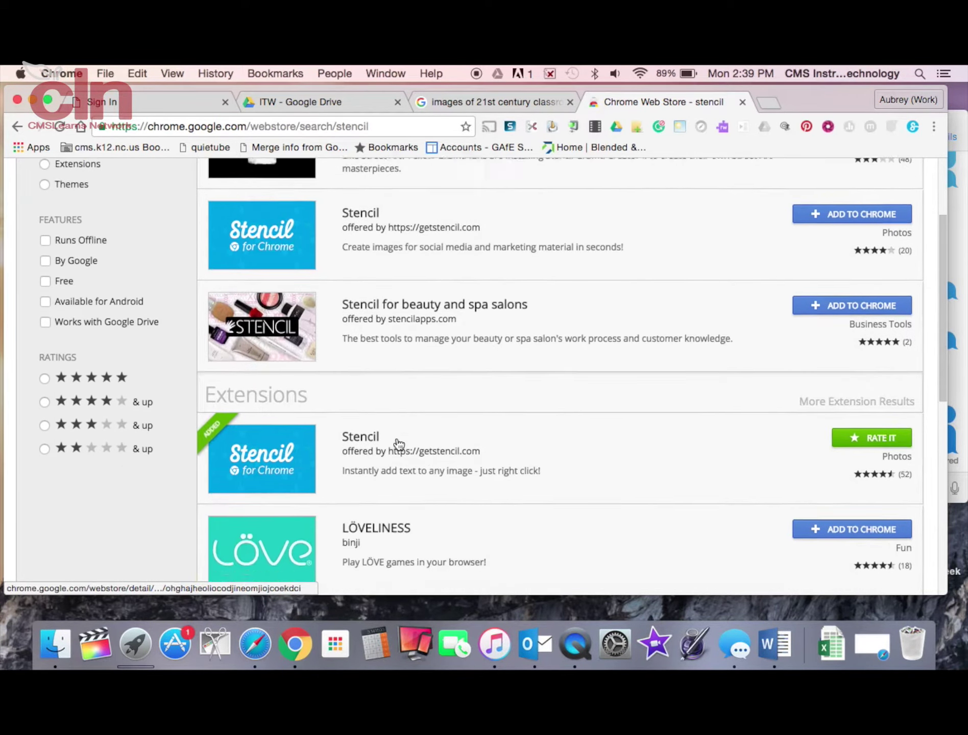
scroll(399, 445, down, 1)
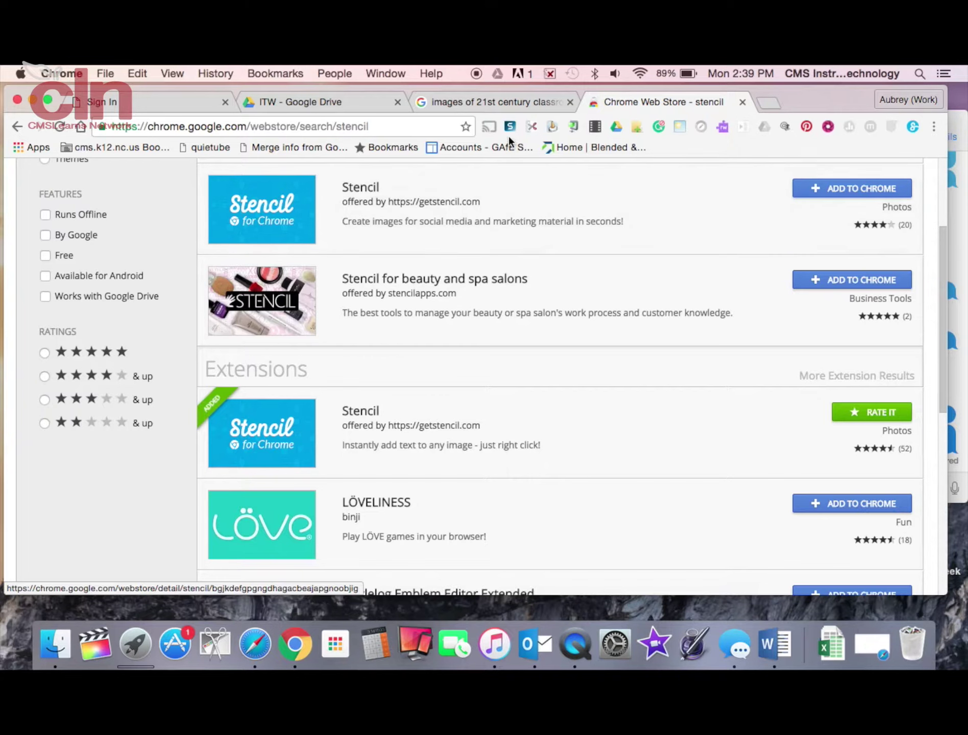
Step: Open the colourful Wikipedia classroom photo at full size from the reuse-filtered Google Images results
click(503, 104)
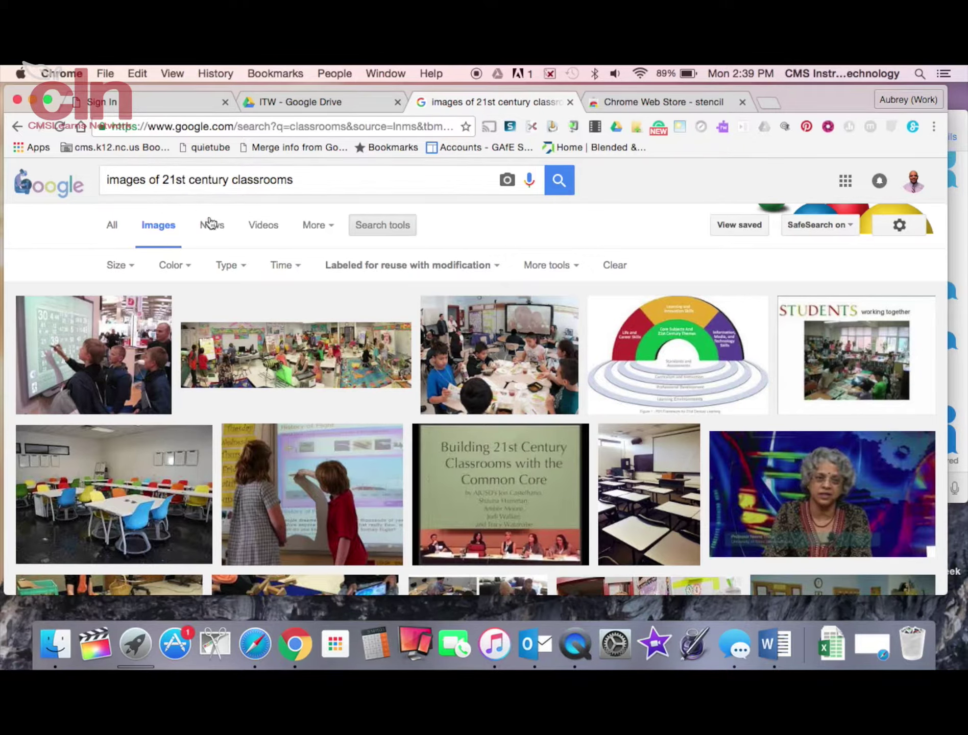
click(439, 273)
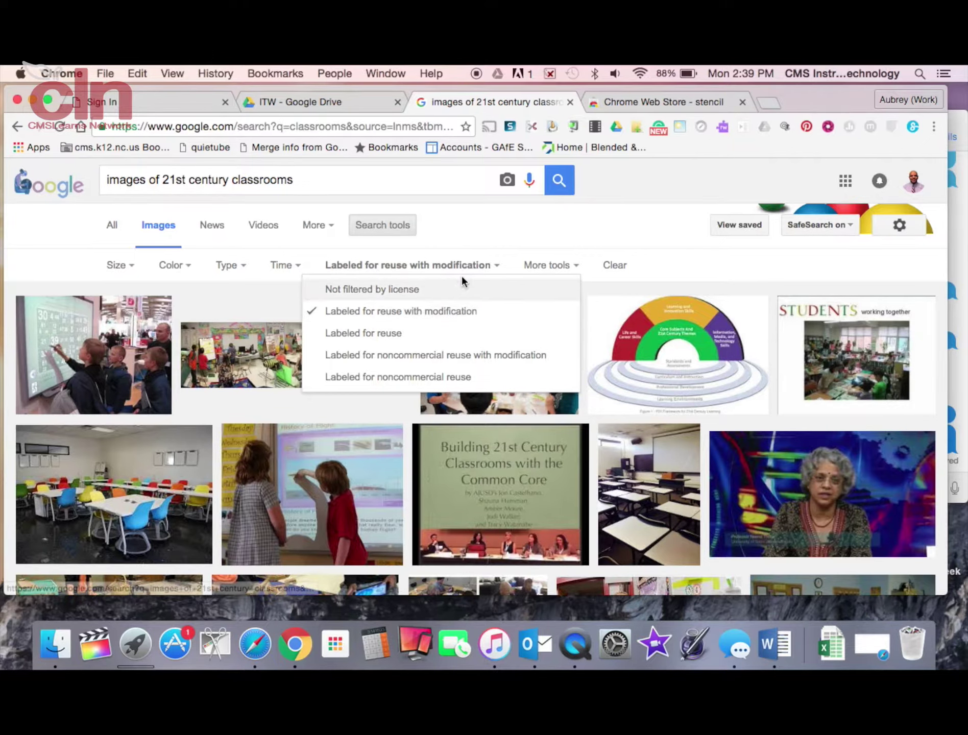
click(485, 229)
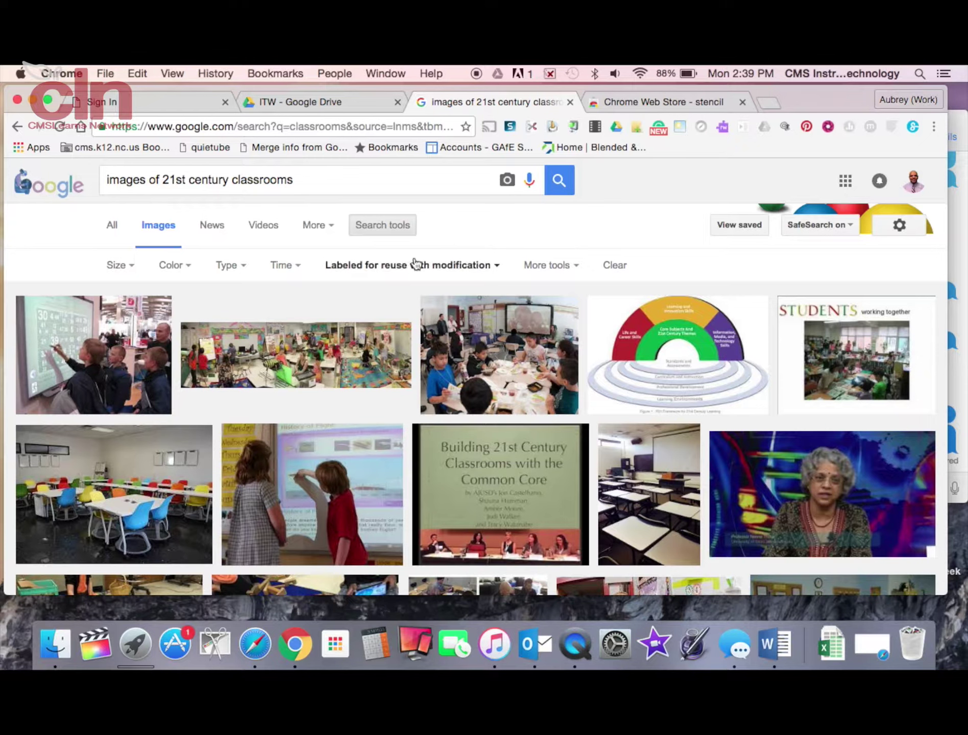
click(156, 480)
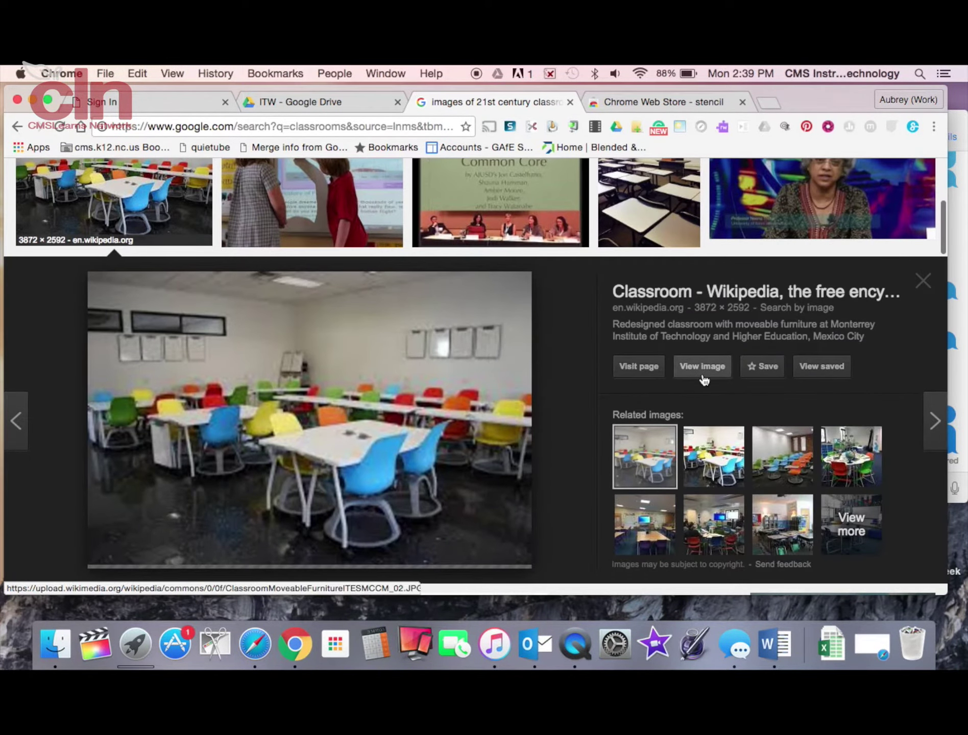
click(702, 371)
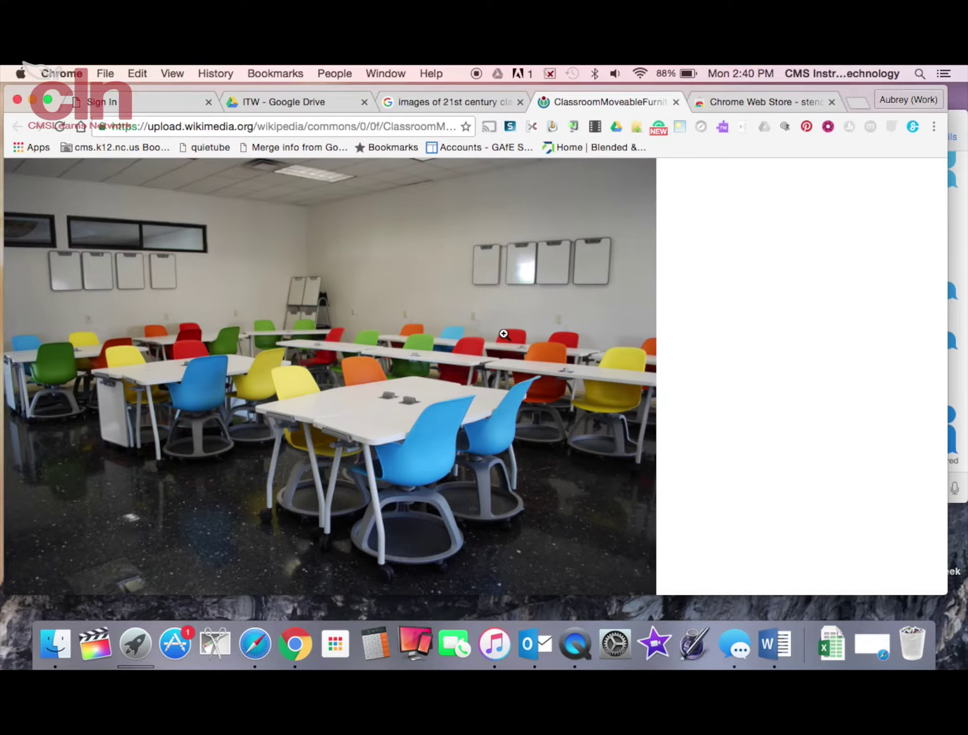
Step: Open the classroom photo with Stencil as a 1200×800 background and log in to the account
right_click(504, 335)
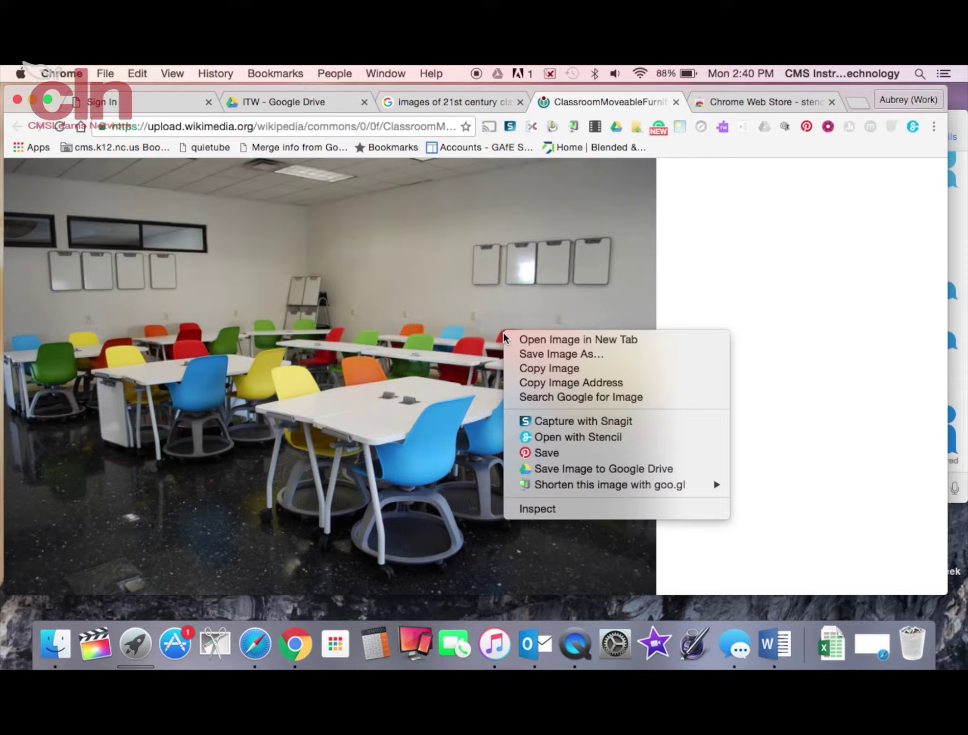
key(XF86AudioLowerVolume)
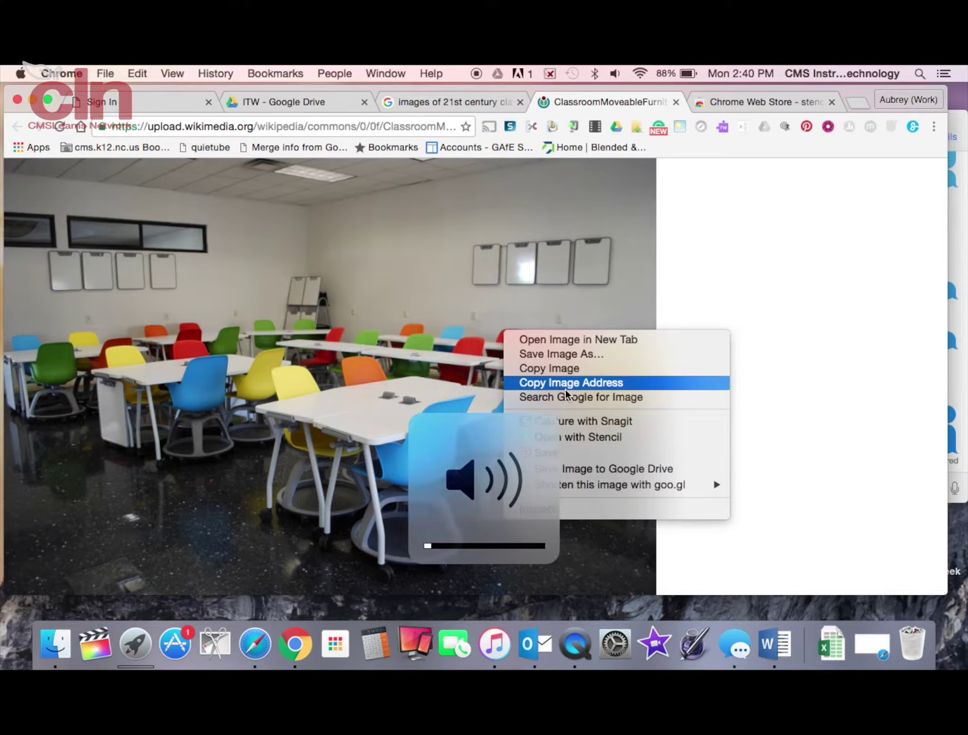
click(583, 439)
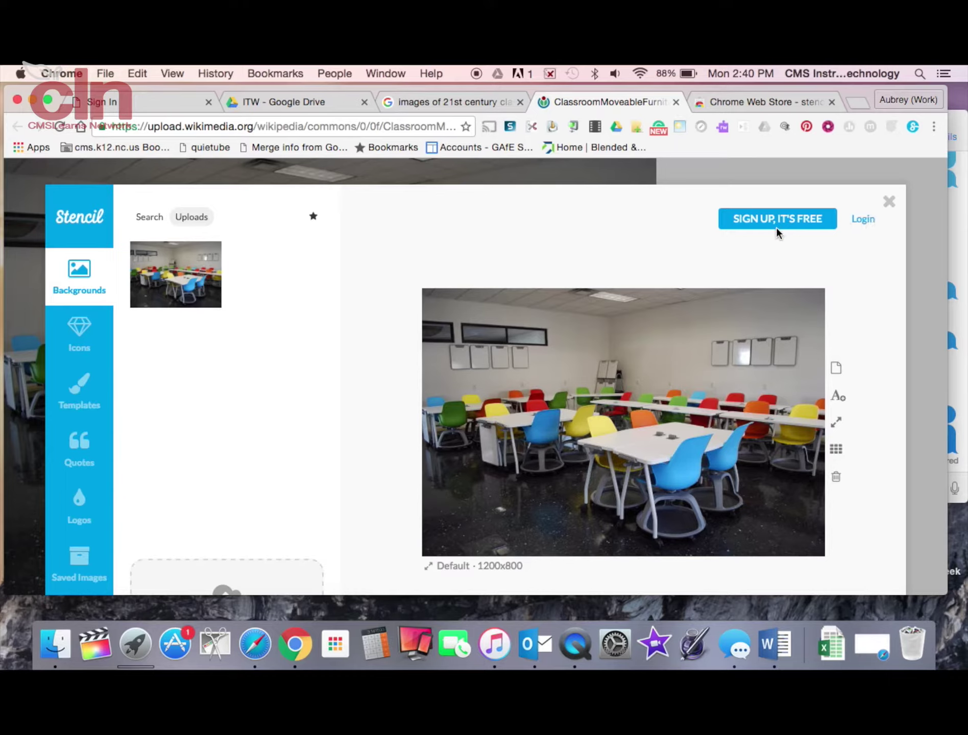
click(860, 221)
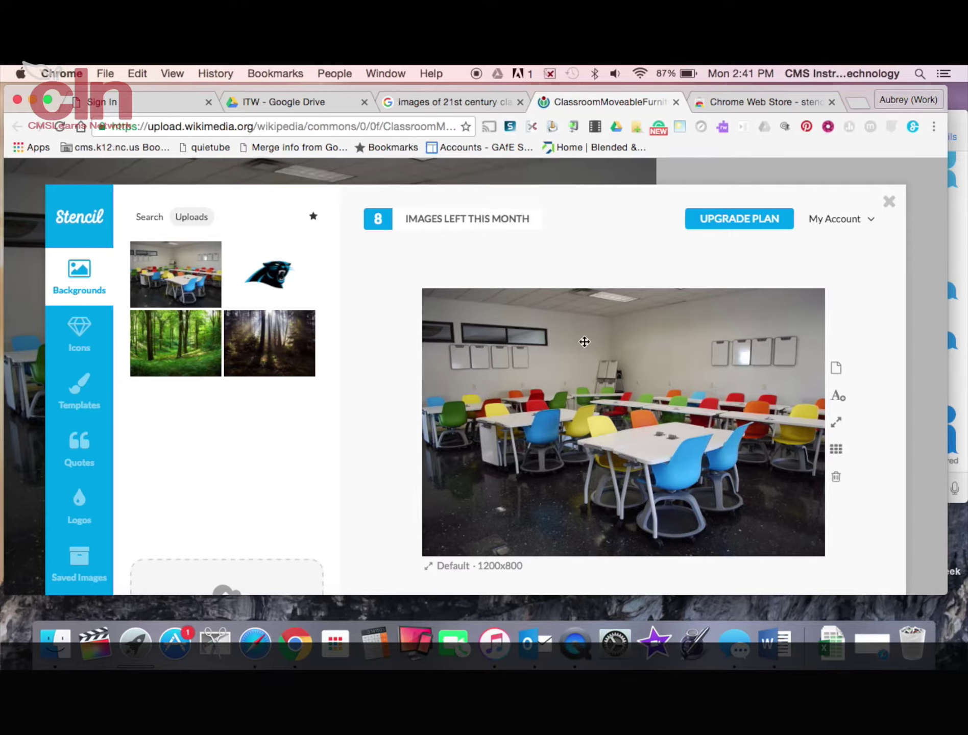
Step: Apply the Black & White filter to the classroom background photo
click(543, 331)
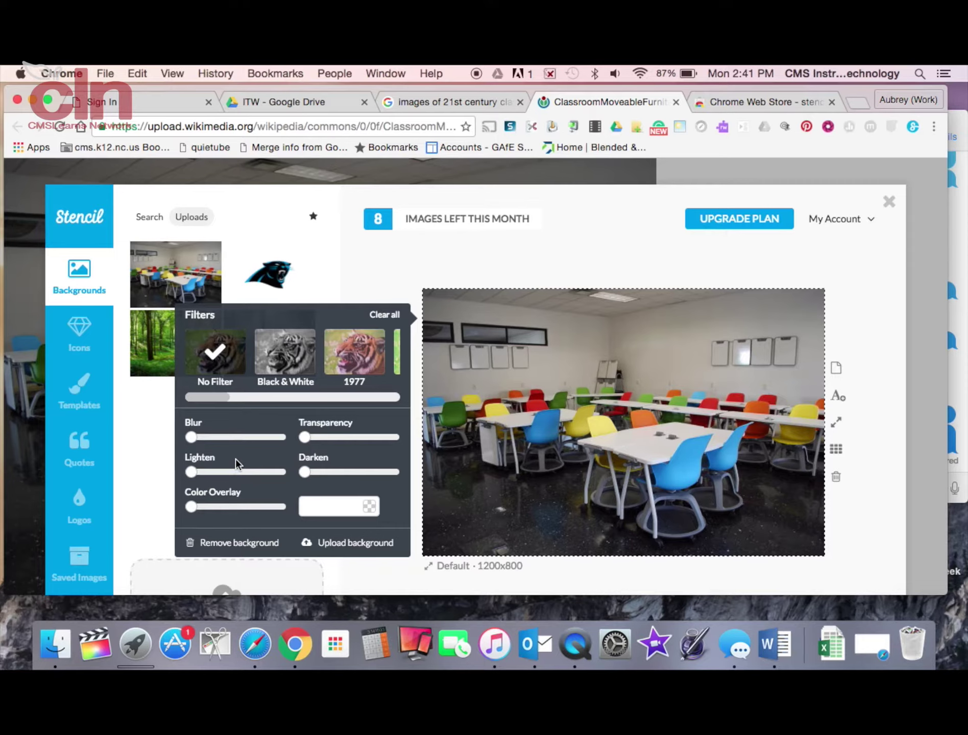
click(354, 352)
click(292, 361)
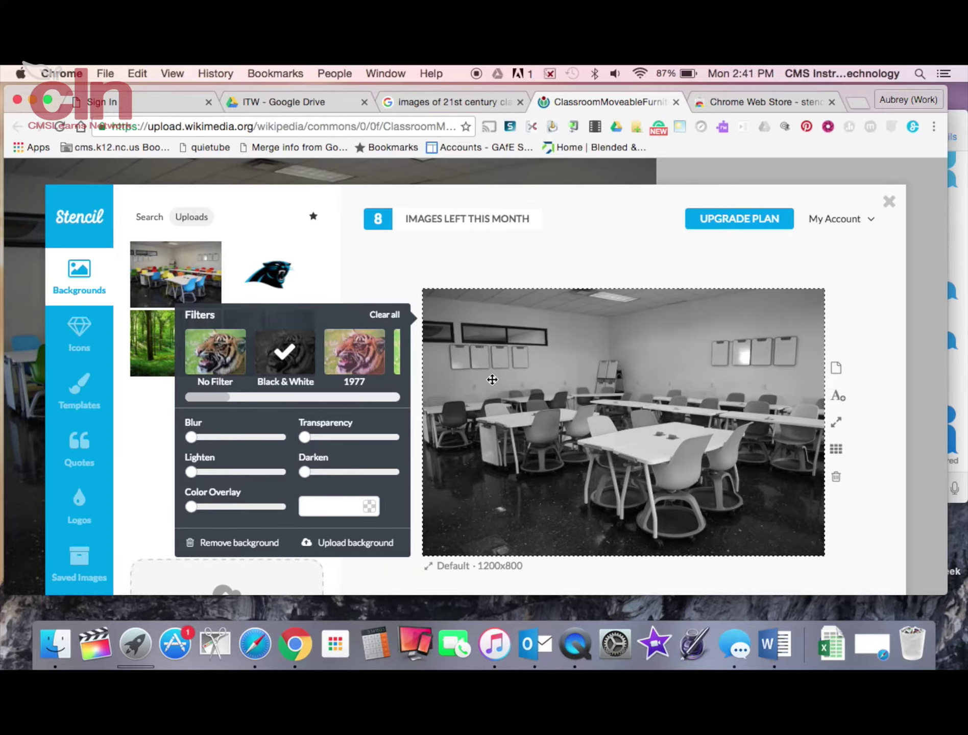
click(406, 275)
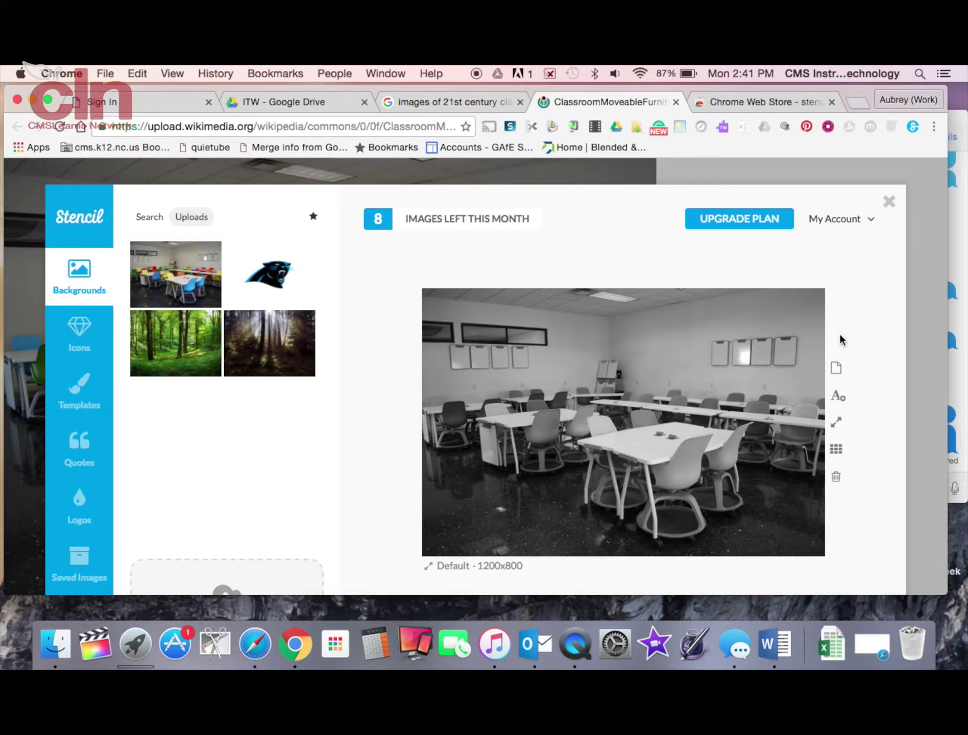
Step: Add a text box and stretch it across the top of the classroom photo
click(837, 397)
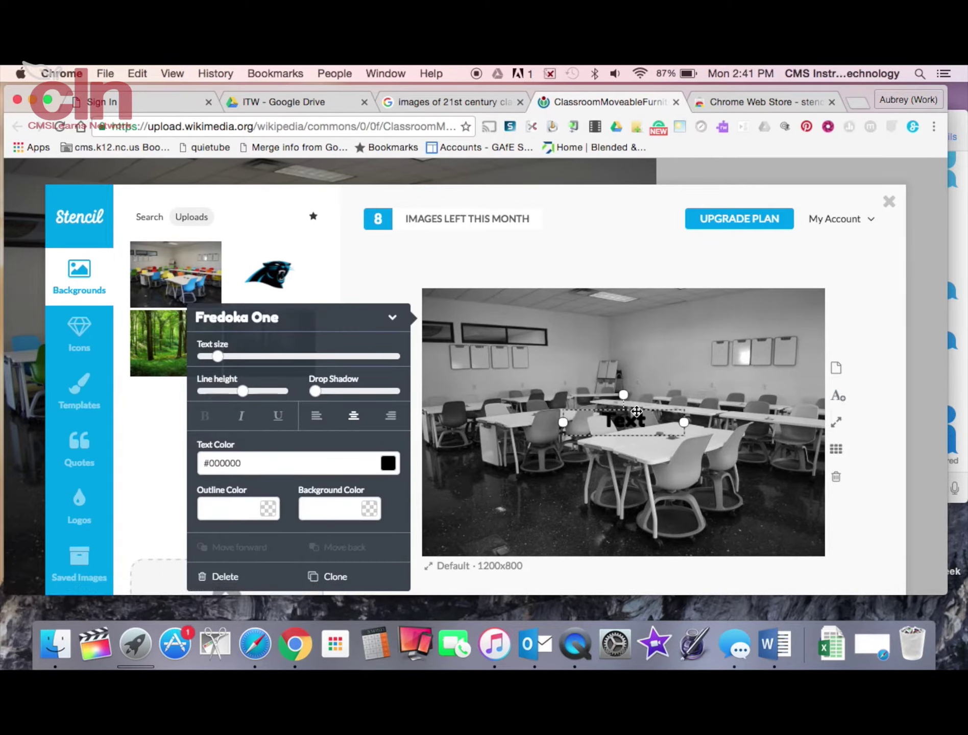
drag(636, 411, 747, 322)
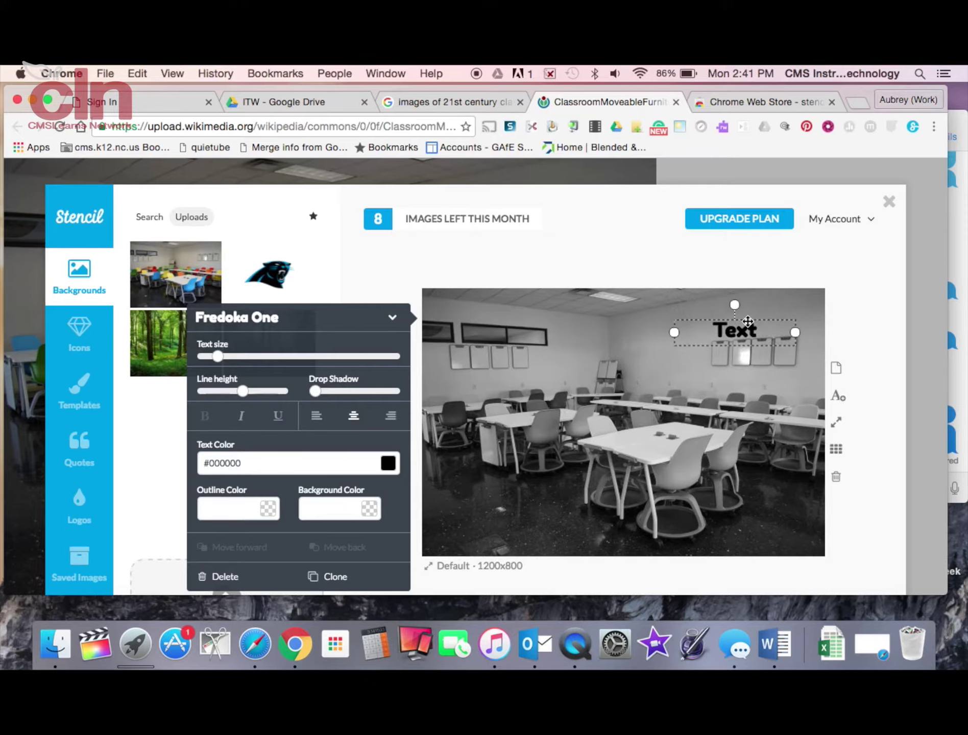
click(671, 334)
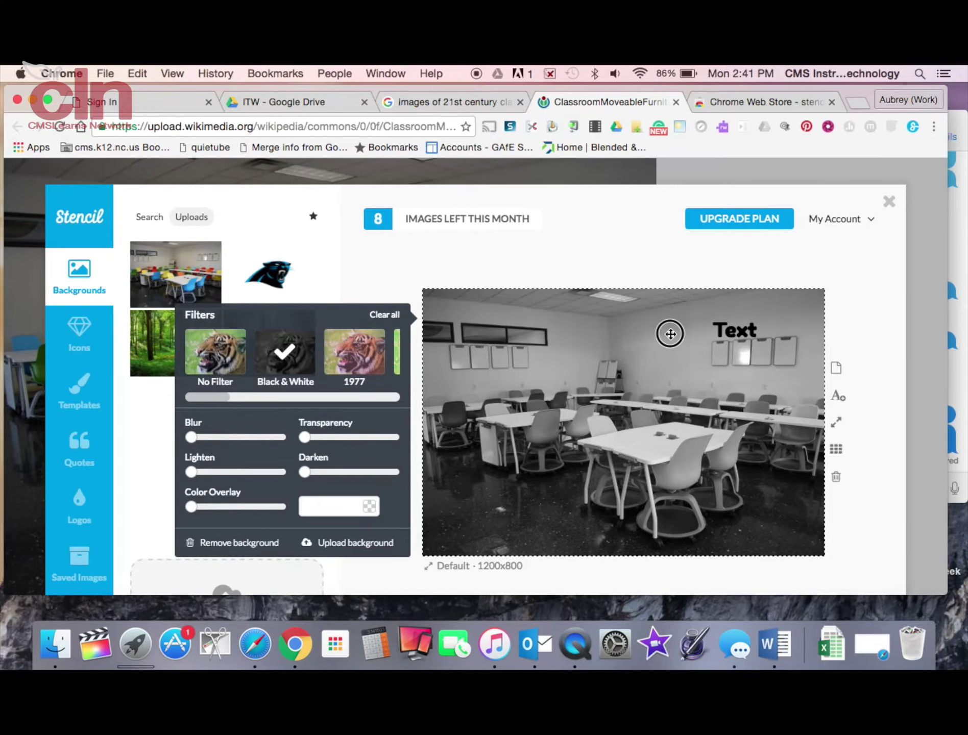
click(715, 331)
drag(679, 330, 567, 333)
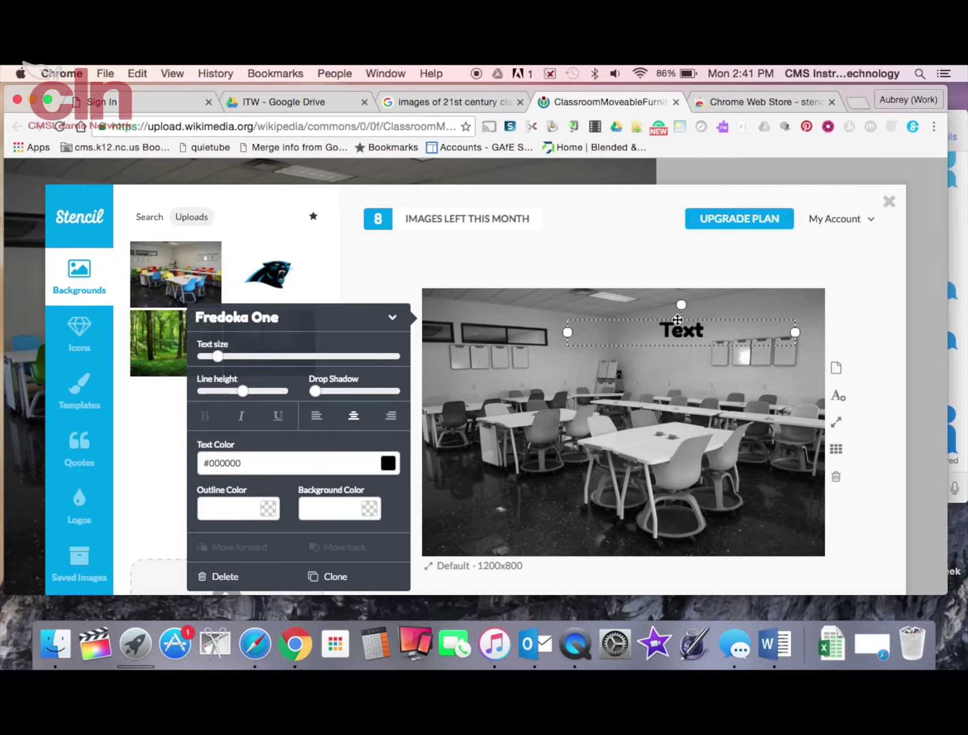
mouse_move(681, 305)
mouse_down()
mouse_move(683, 331)
mouse_move(659, 314)
mouse_move(681, 314)
mouse_up()
Step: Replace the placeholder text with the heading '21st Century Classroom'
click(681, 329)
double_click(681, 329)
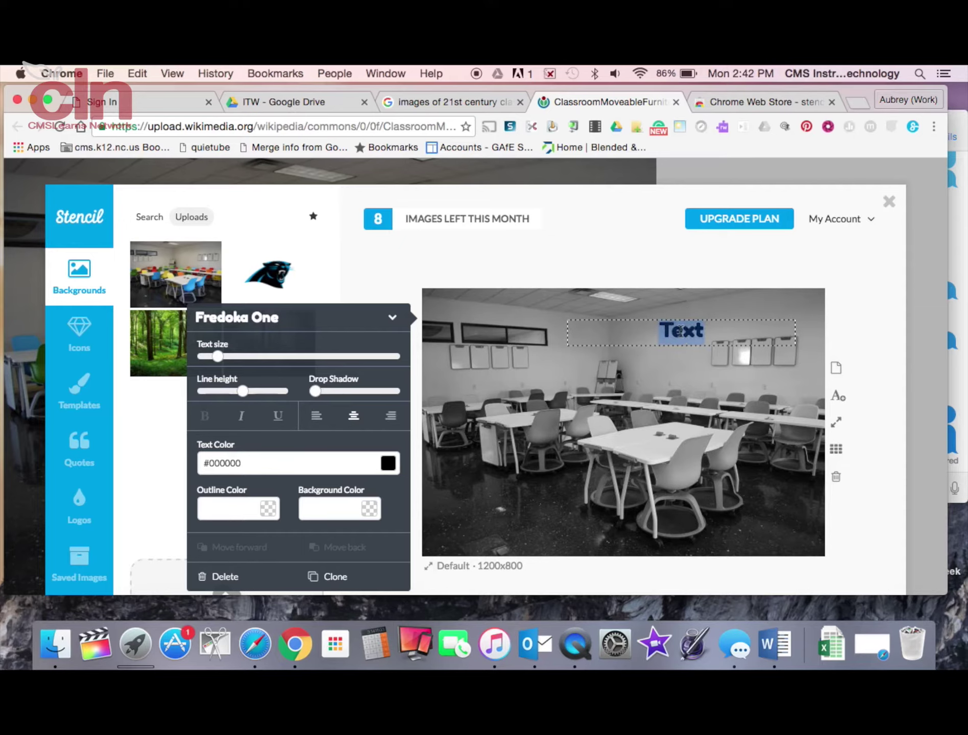
text(21st)
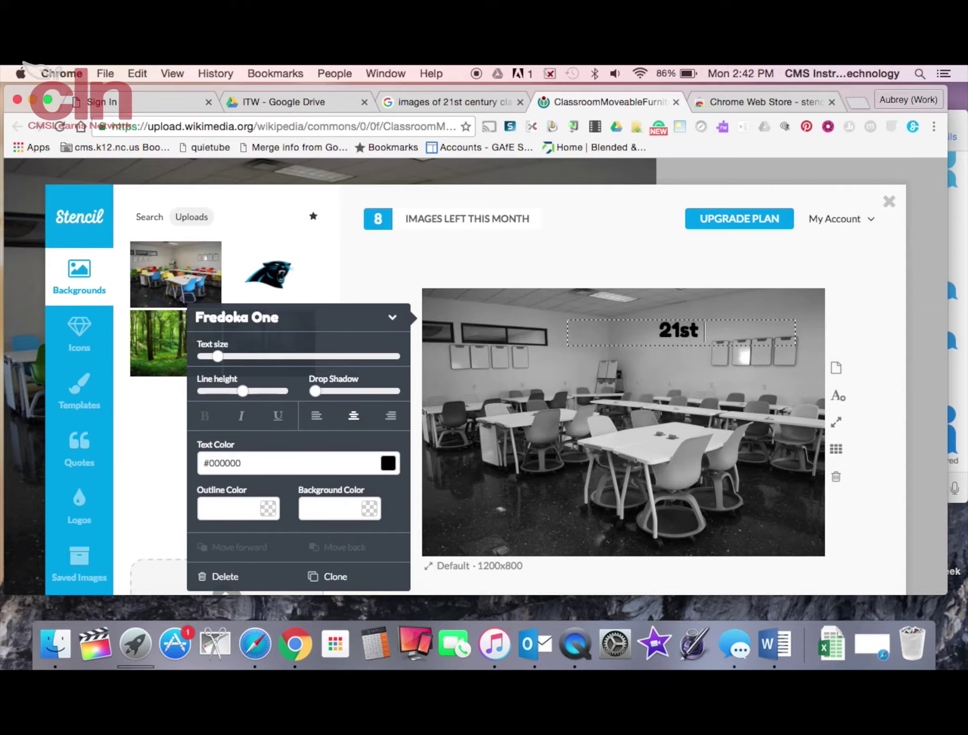
text( Center)
key(BackSpace)
key(BackSpace)
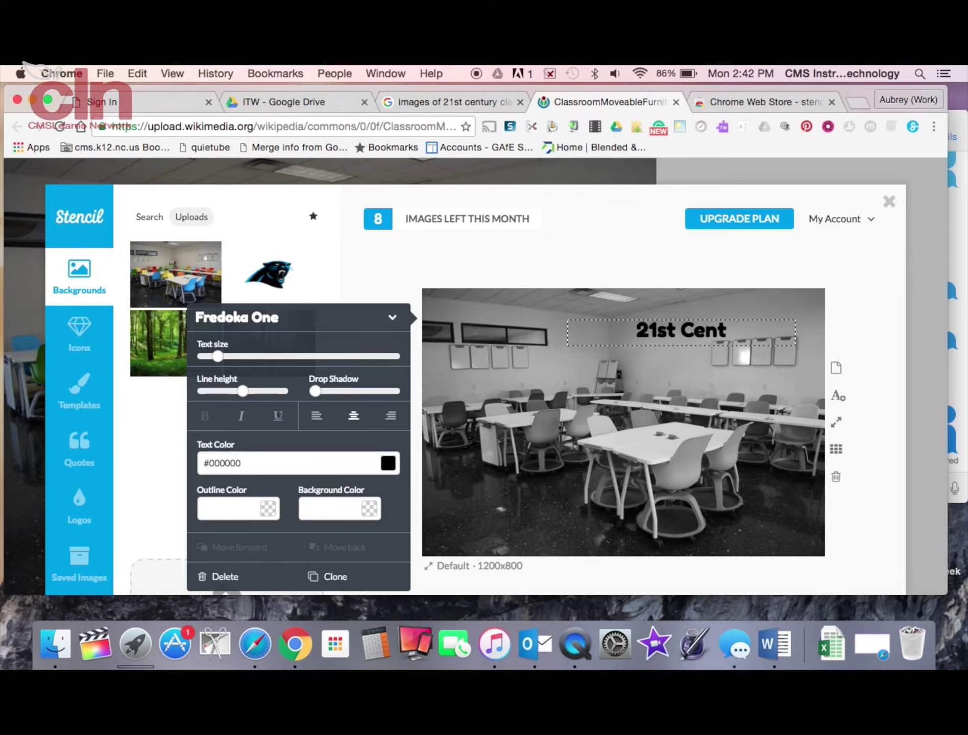
text(ury Cla)
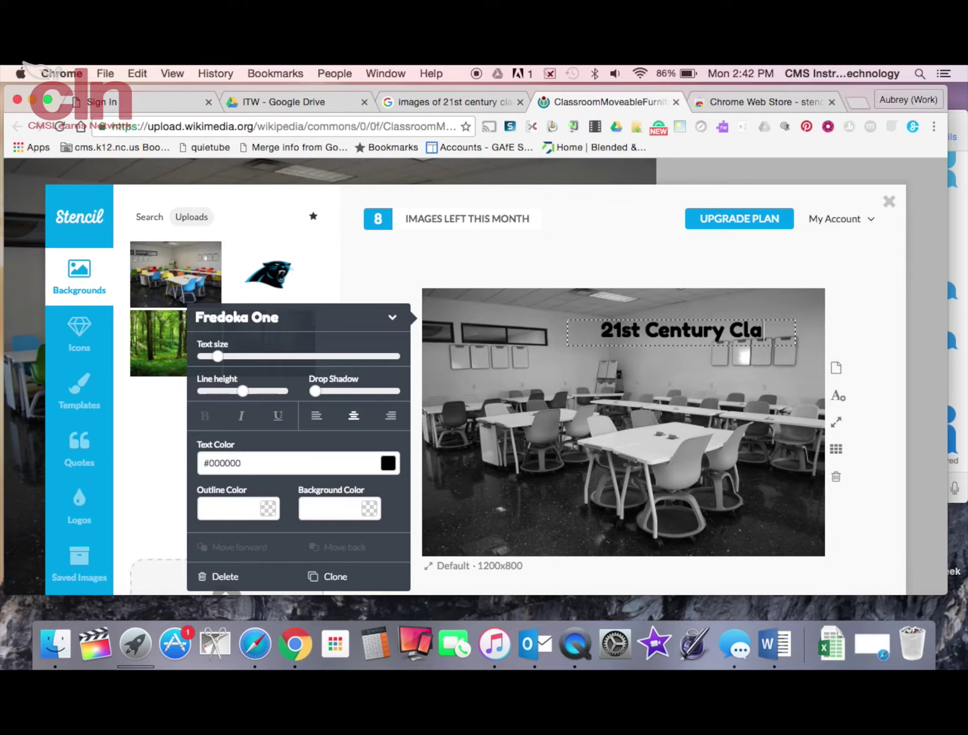
text(ssroom)
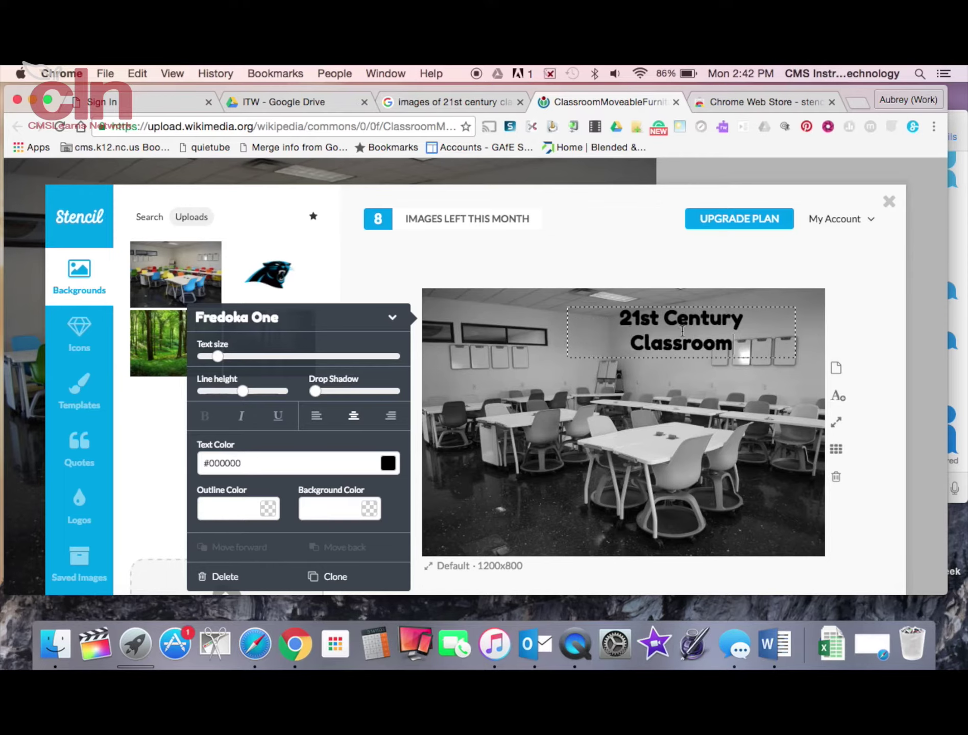
Step: Set the heading's text colour to pale pink #f2e9f1
triple_click(693, 343)
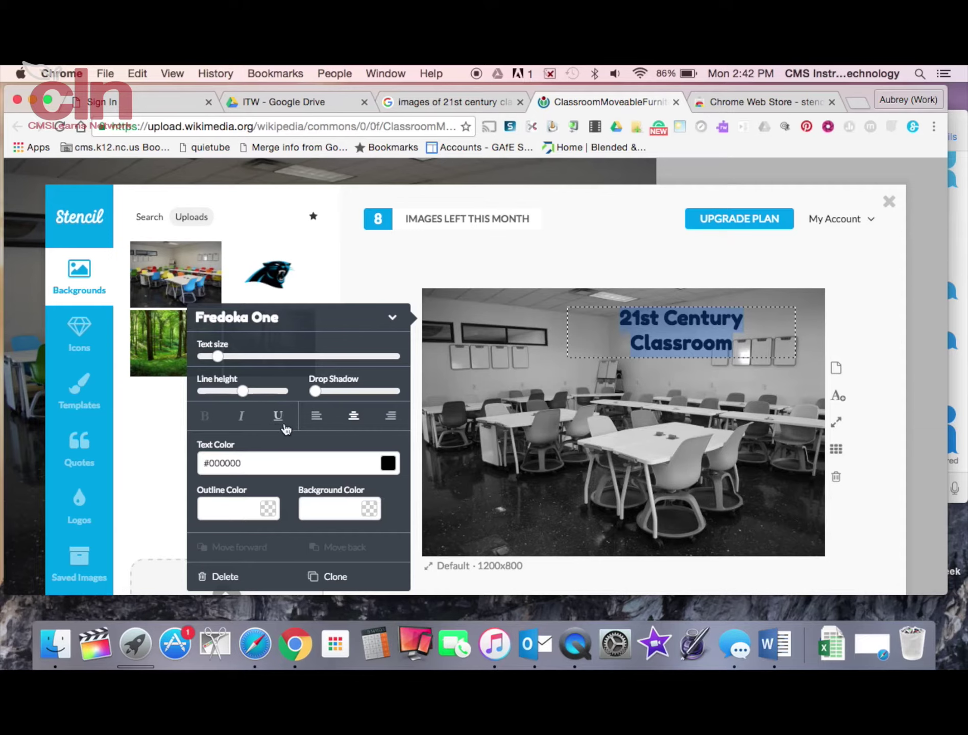
click(388, 465)
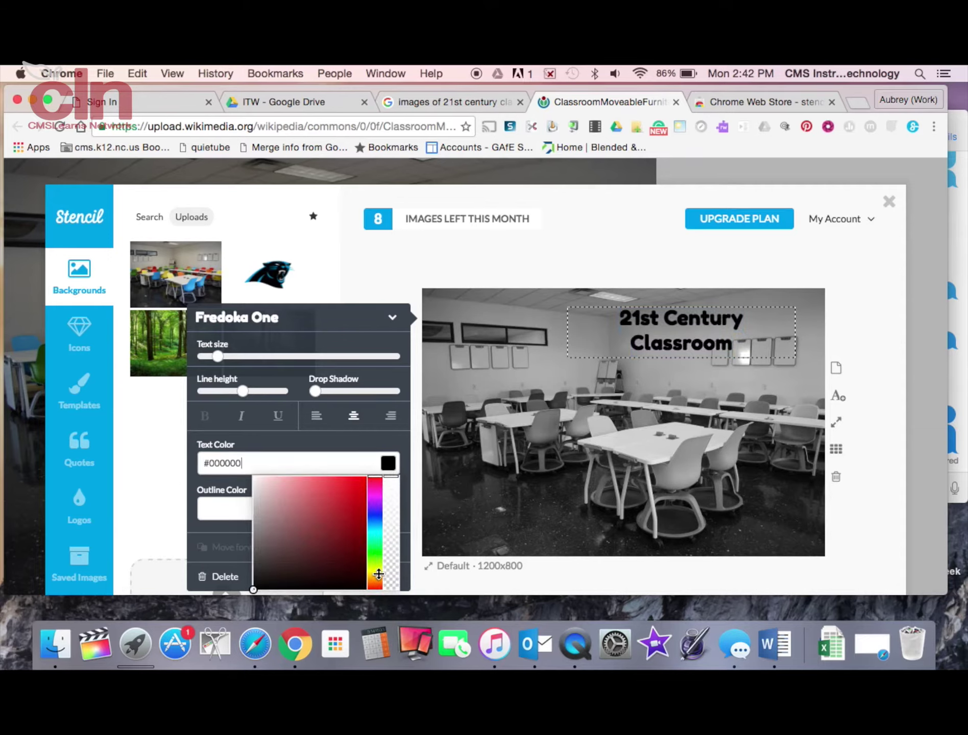
drag(378, 574, 391, 492)
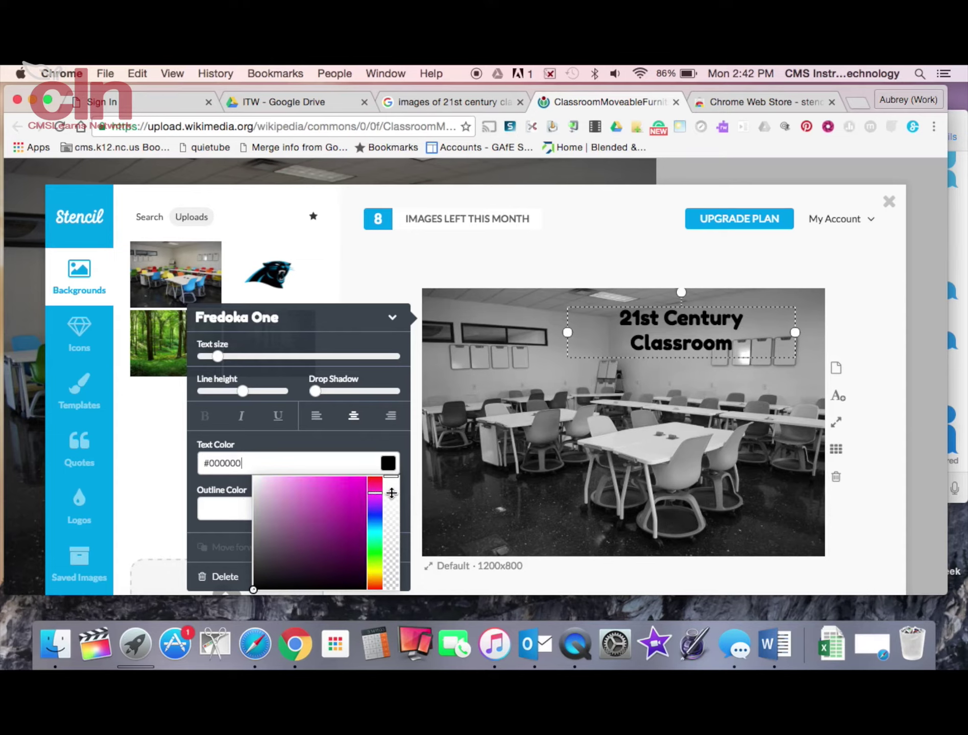
click(259, 482)
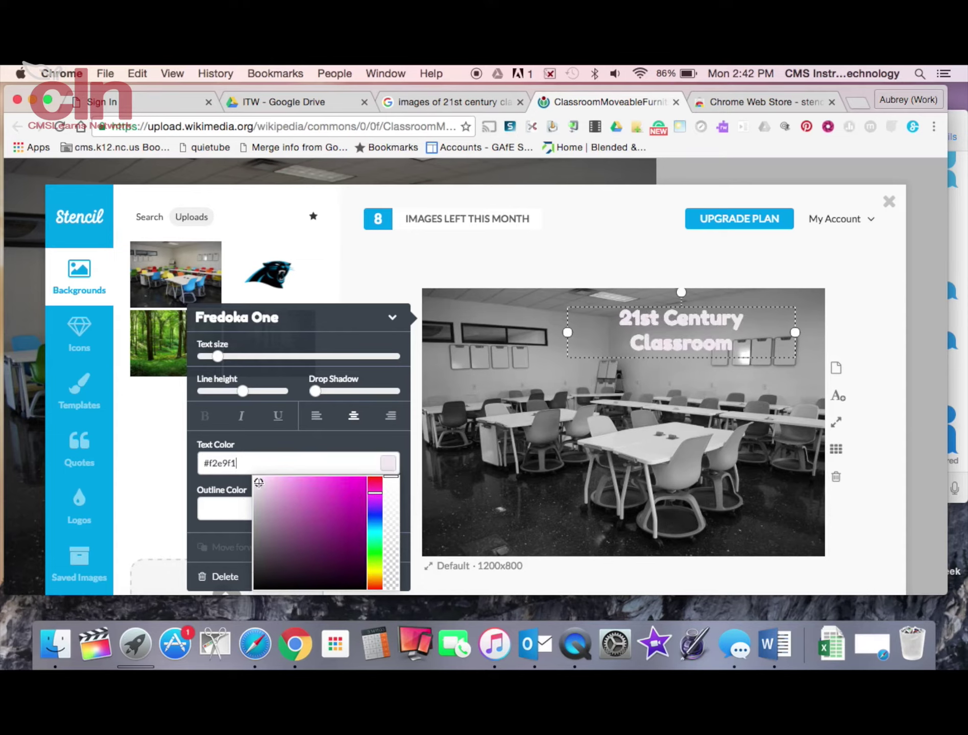
click(397, 460)
click(329, 433)
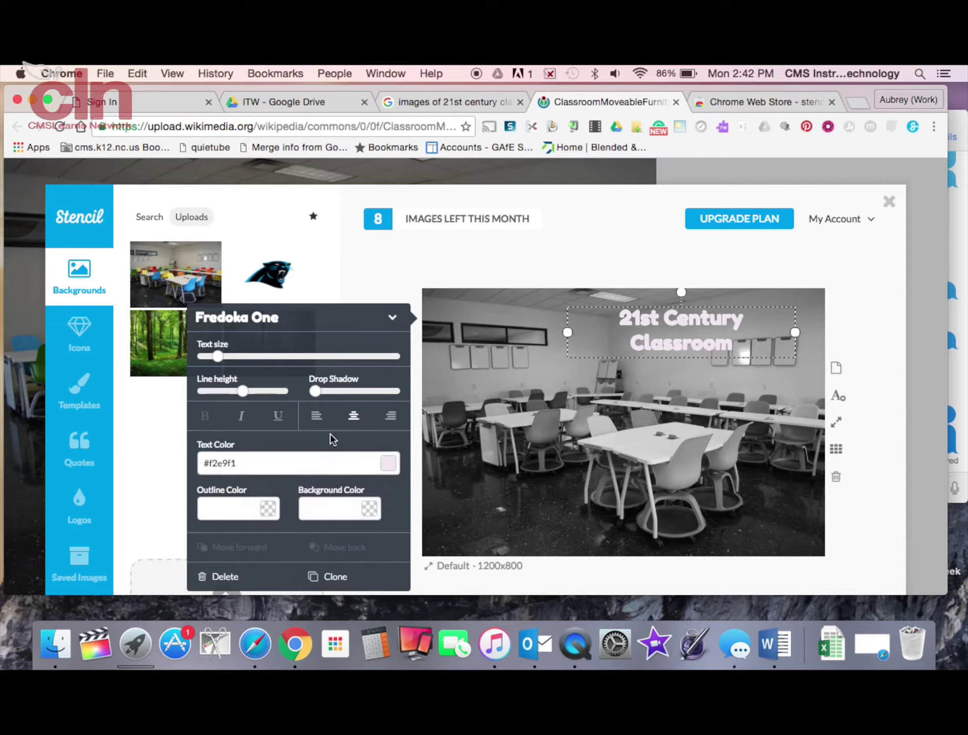
Step: Give the heading a red #c91818 outline
click(266, 510)
click(233, 546)
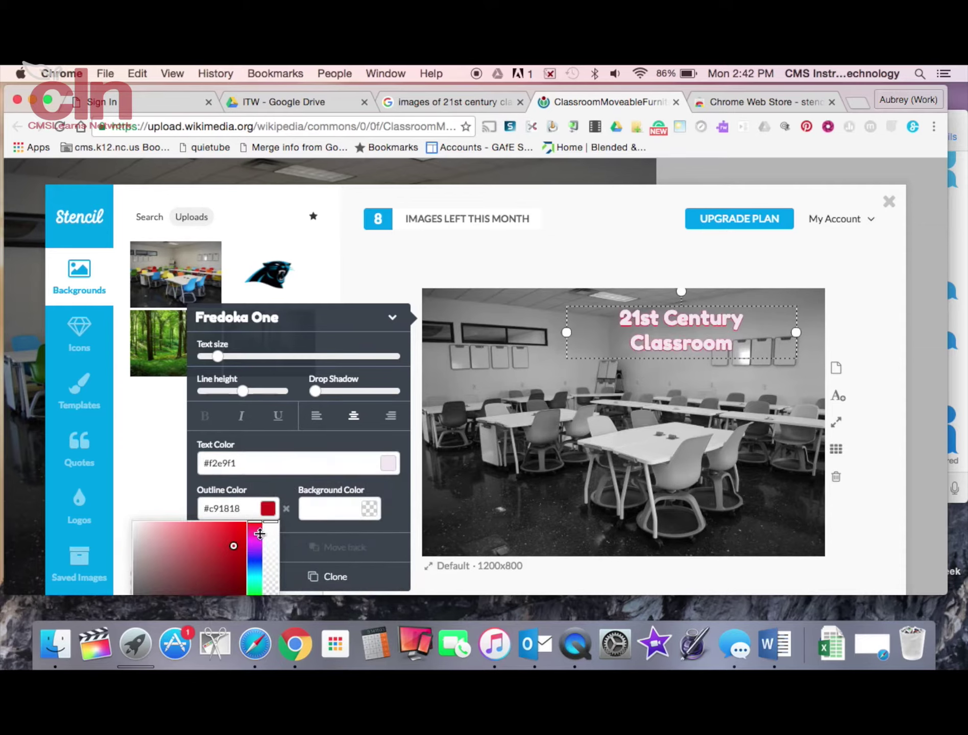
click(396, 521)
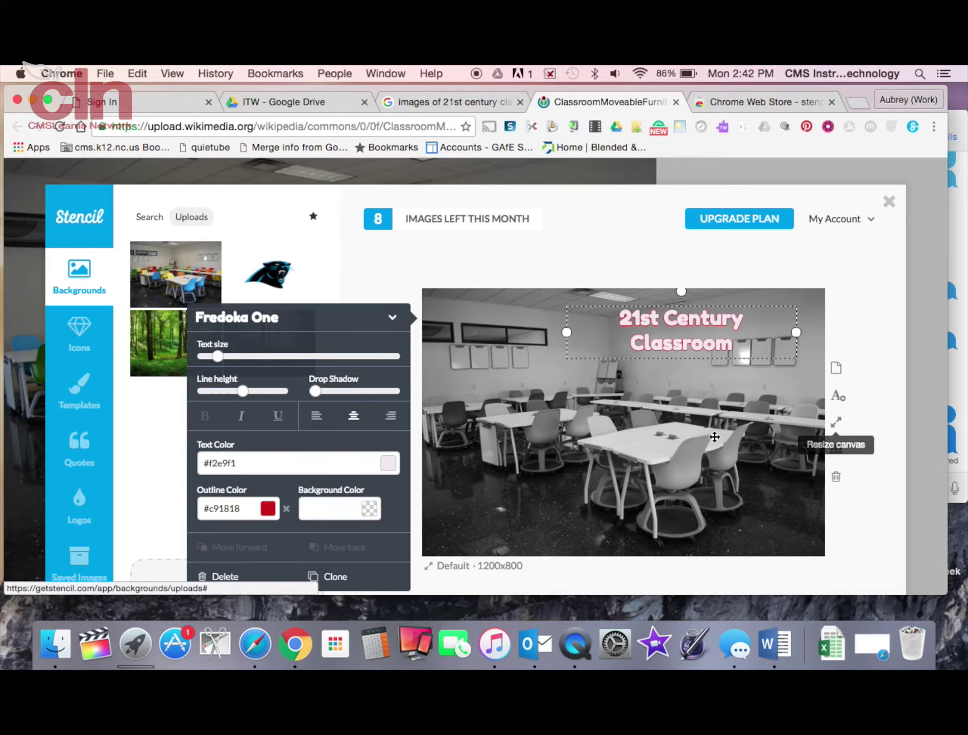
Step: Add the building icon from Icons and place it at the photo's upper left
click(86, 344)
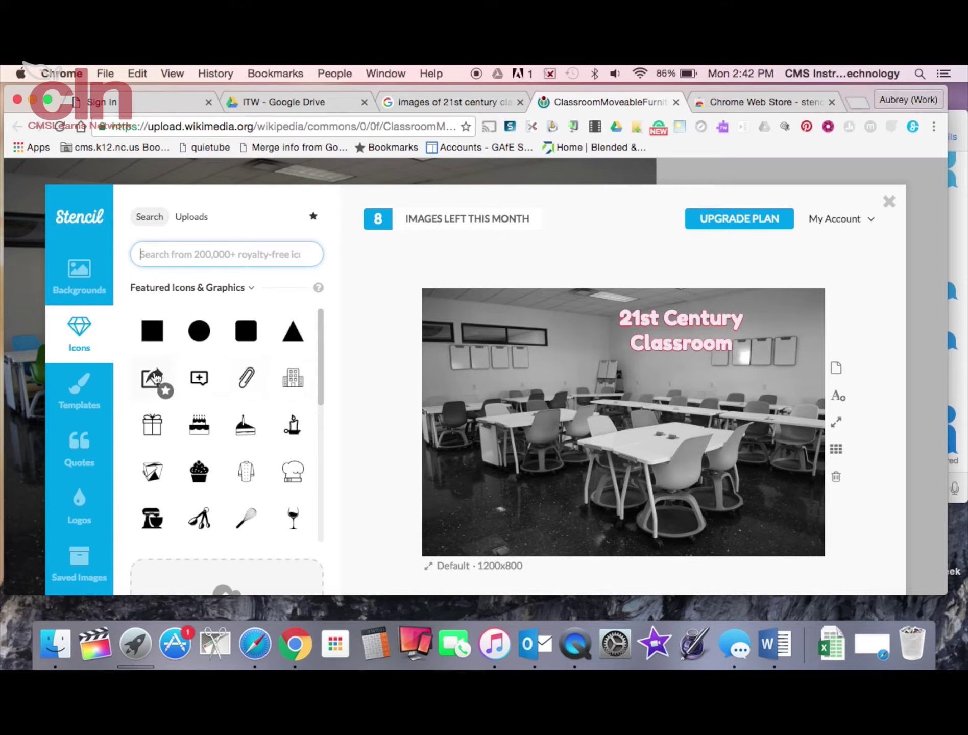
click(292, 375)
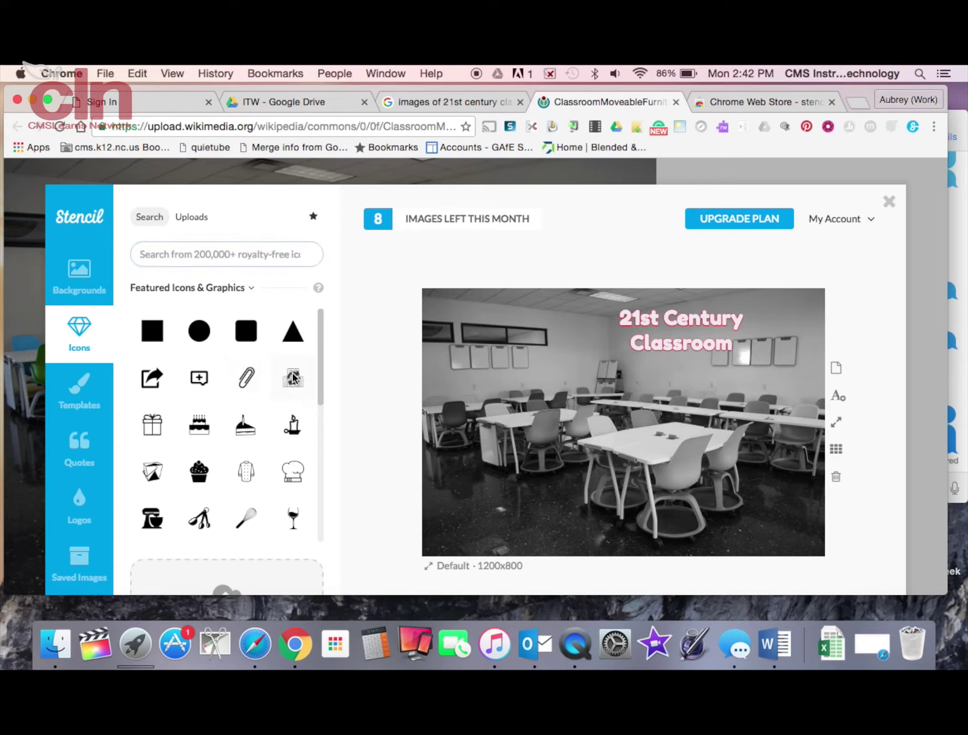
drag(623, 397, 480, 338)
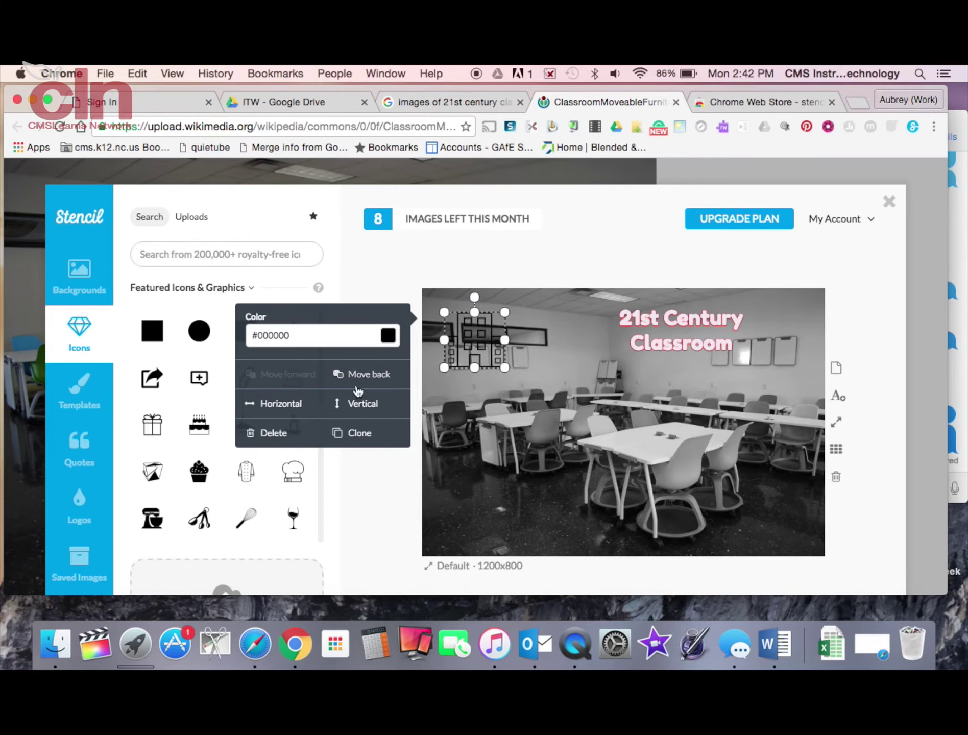
Step: Colour the building icon red #e01212
click(388, 335)
click(357, 363)
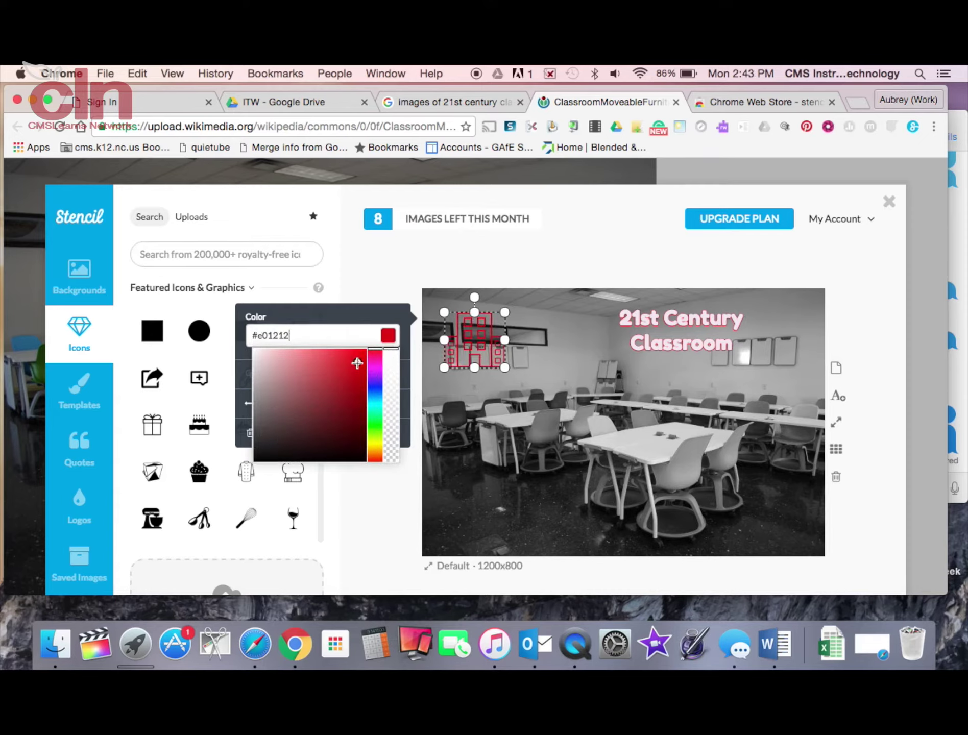
click(506, 409)
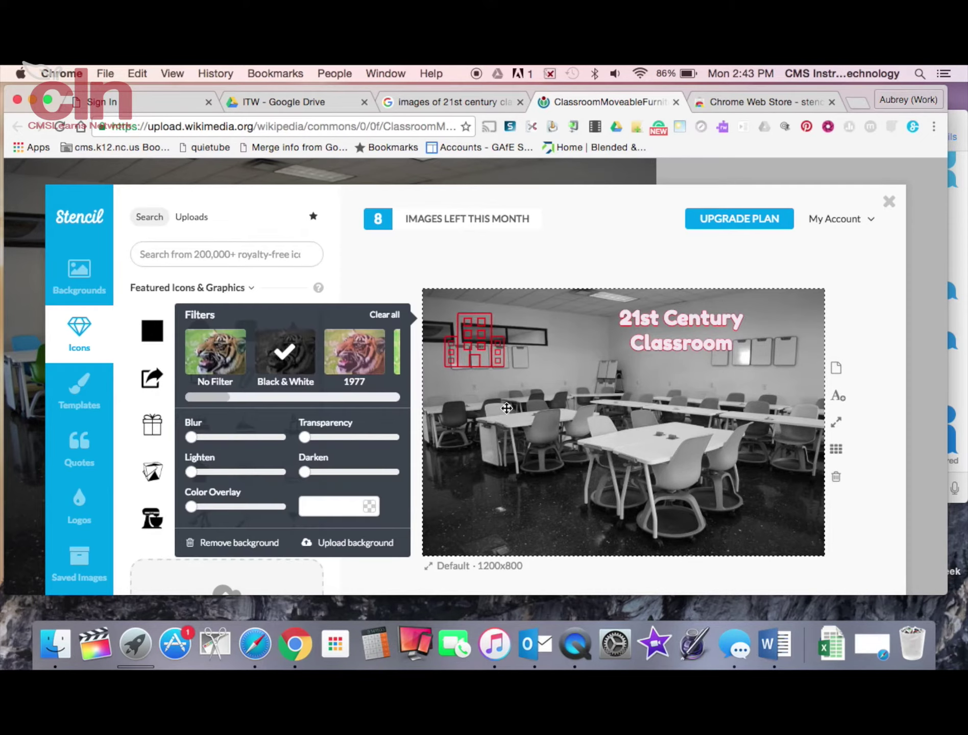
click(410, 286)
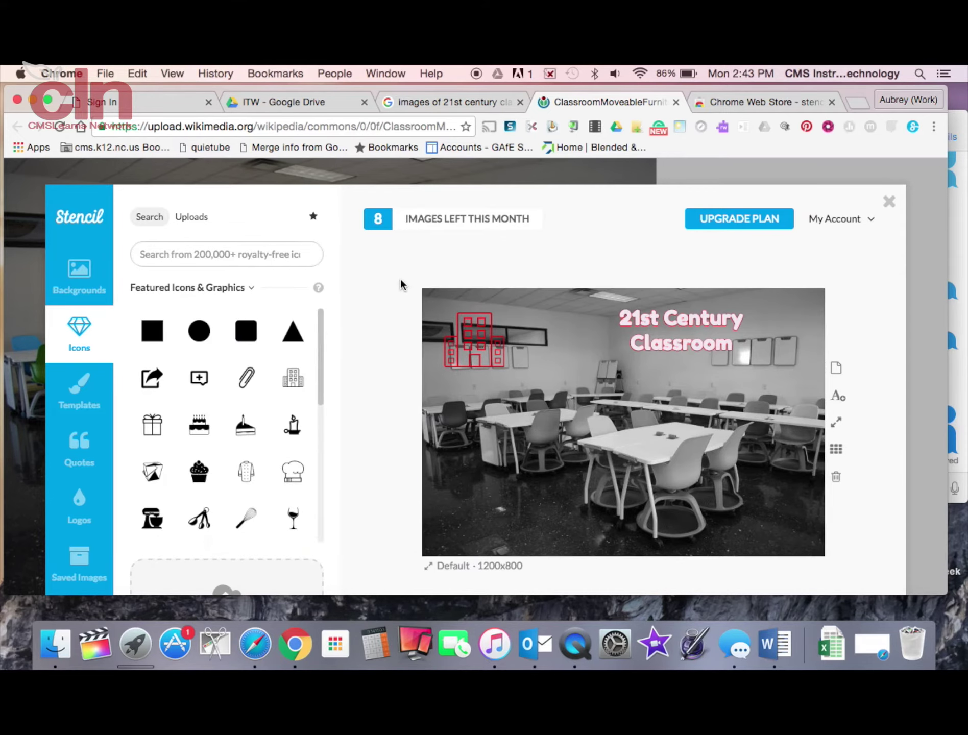
Step: Browse Quotes and Backgrounds to reach the Featured Backgrounds photo library
scroll(256, 389, down, 5)
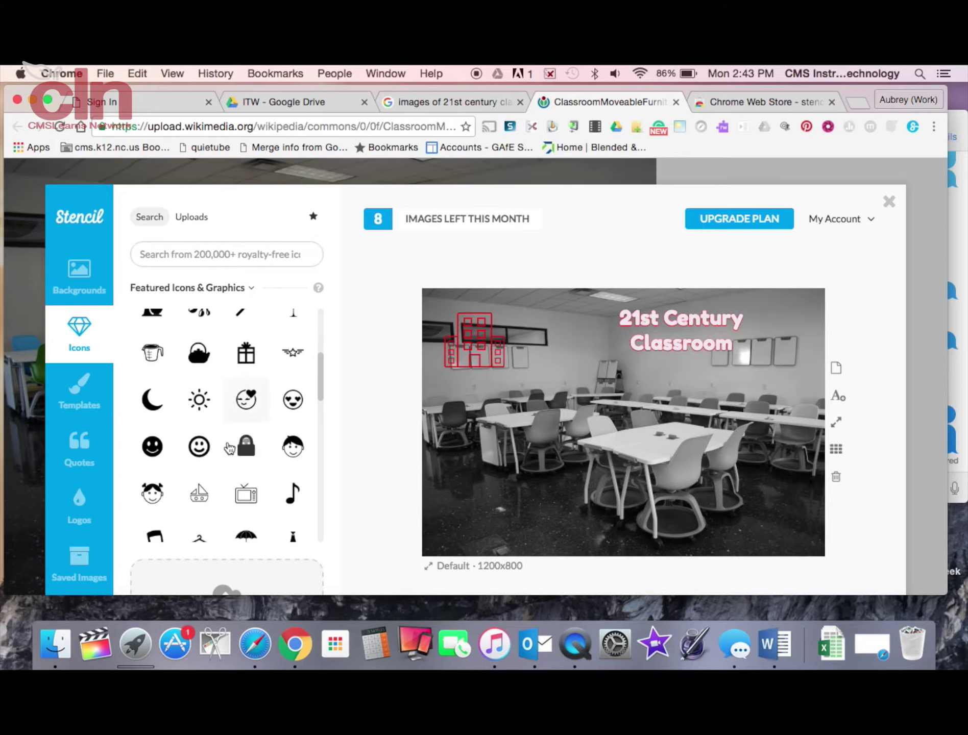
click(86, 461)
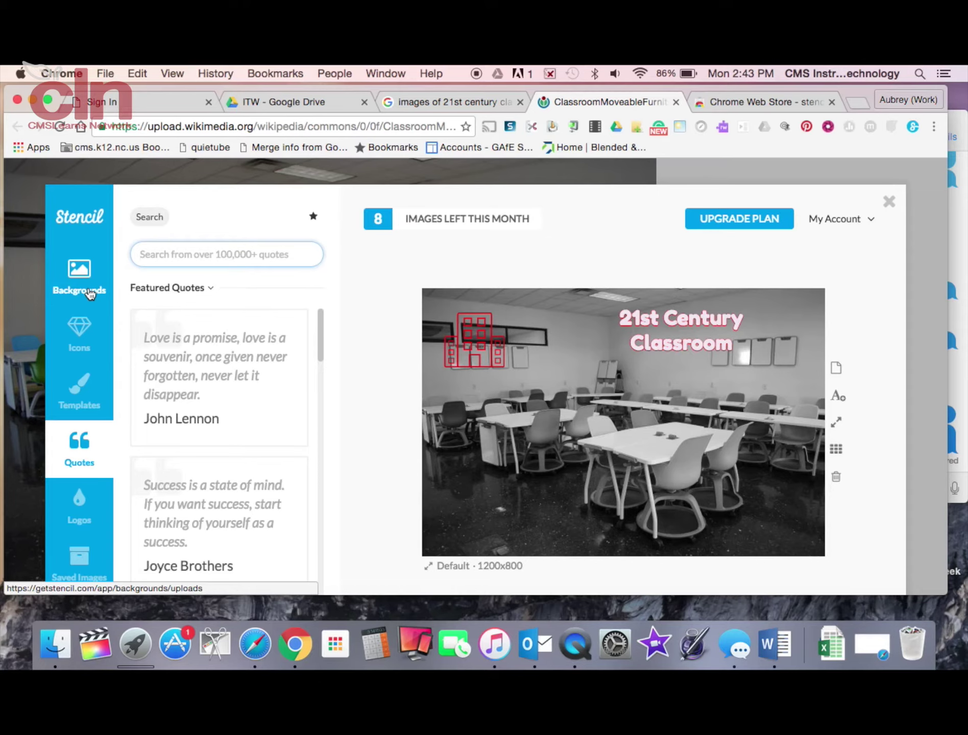
click(90, 295)
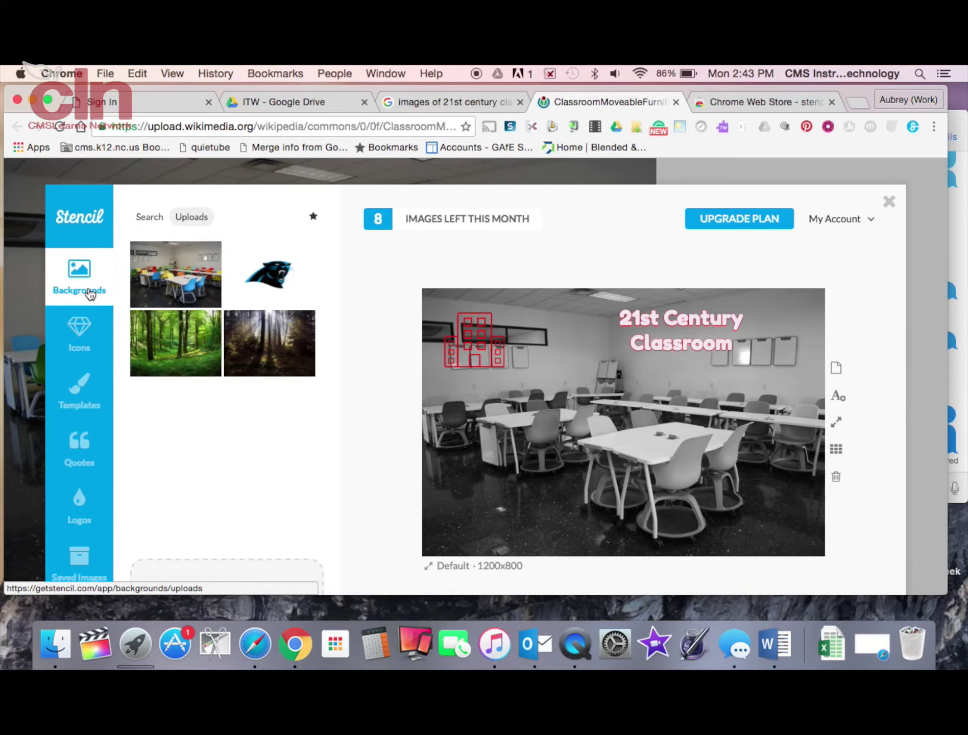
click(149, 218)
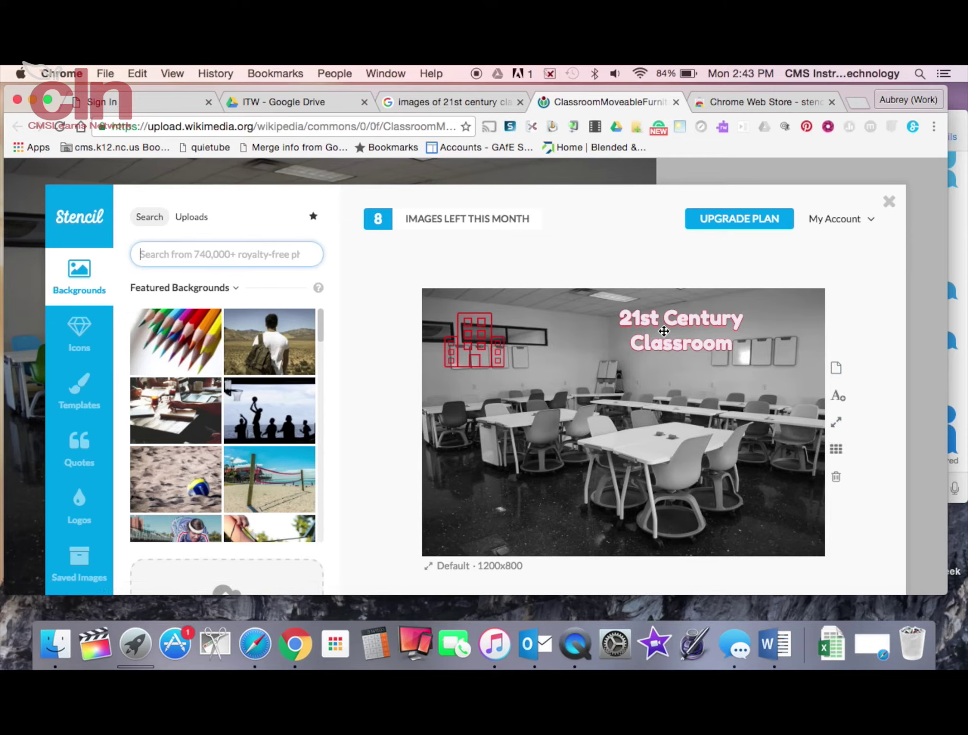
Step: Save the classroom design, adding it to Saved Images with 7 images left this month
scroll(406, 429, down, 5)
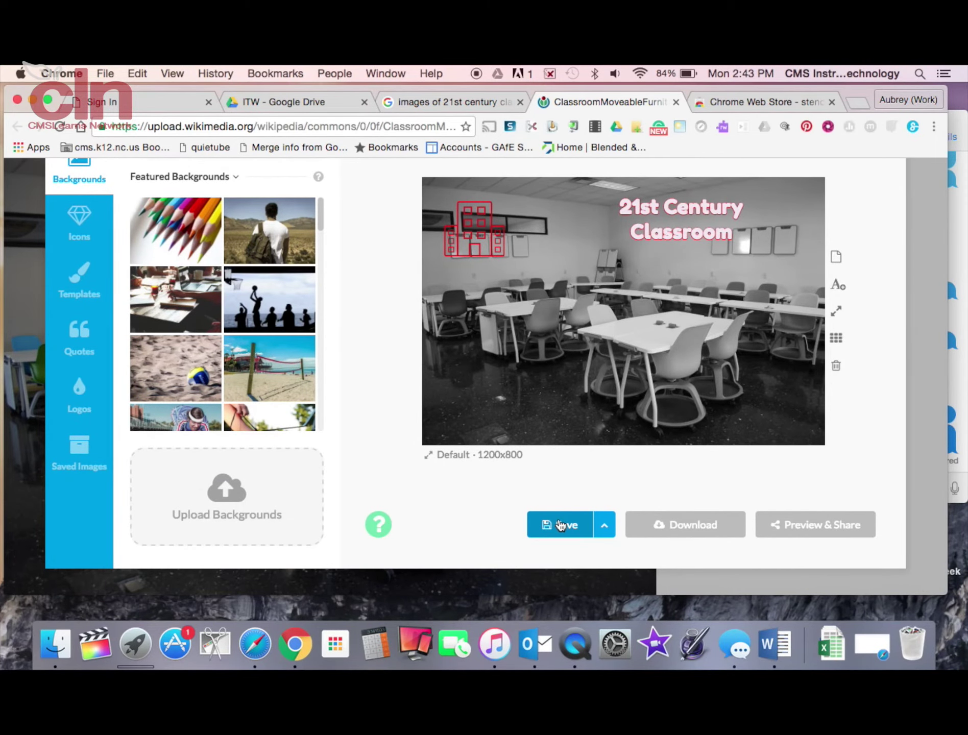
click(566, 524)
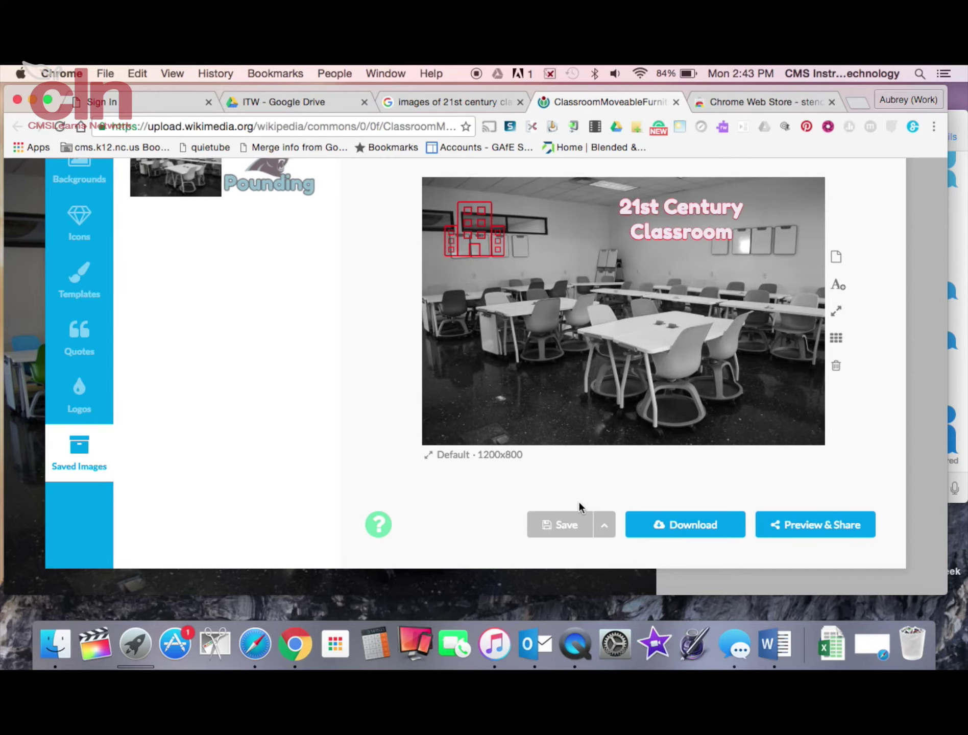
scroll(414, 390, up, 3)
mouse_move(157, 282)
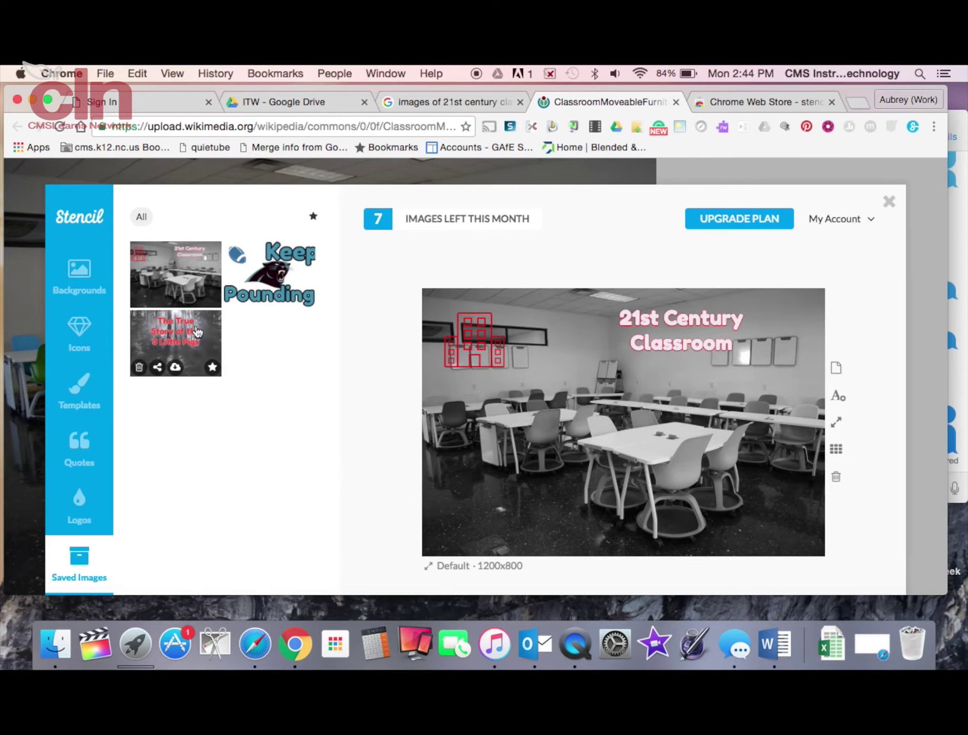
Step: Create a direct short link for the saved classroom image, then close the share dialog
click(155, 301)
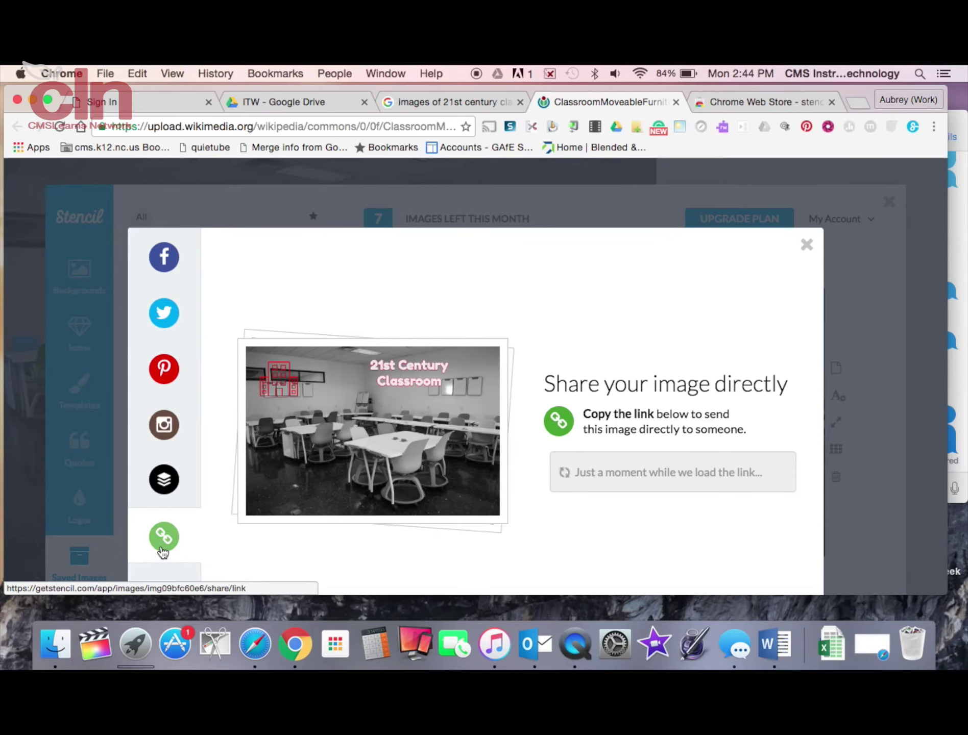
scroll(164, 549, down, 2)
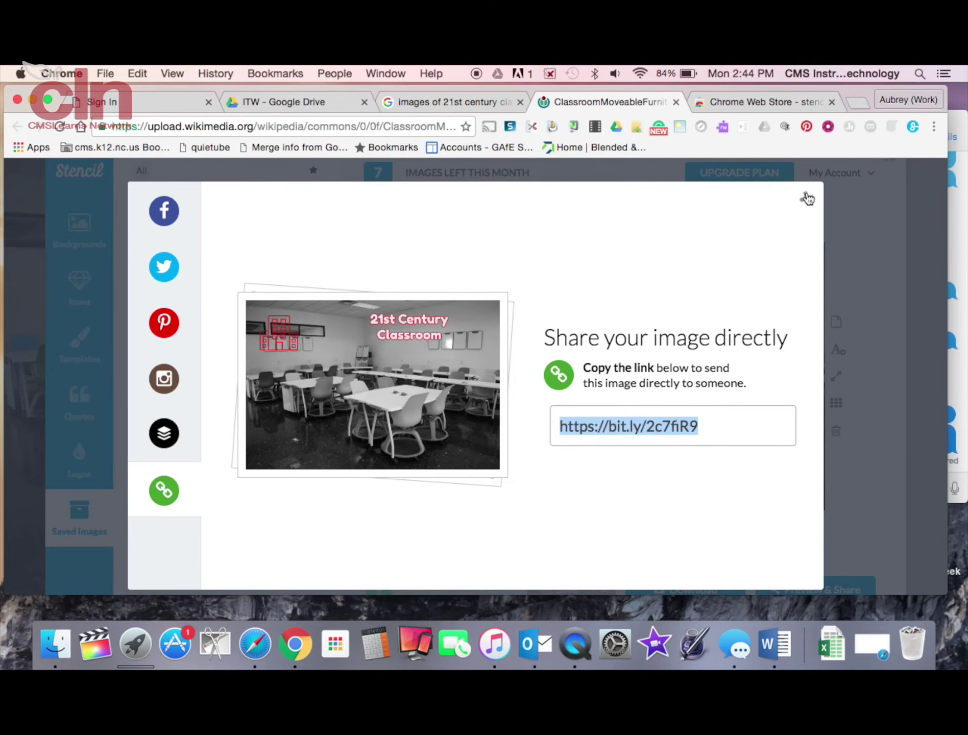
click(807, 198)
mouse_move(174, 245)
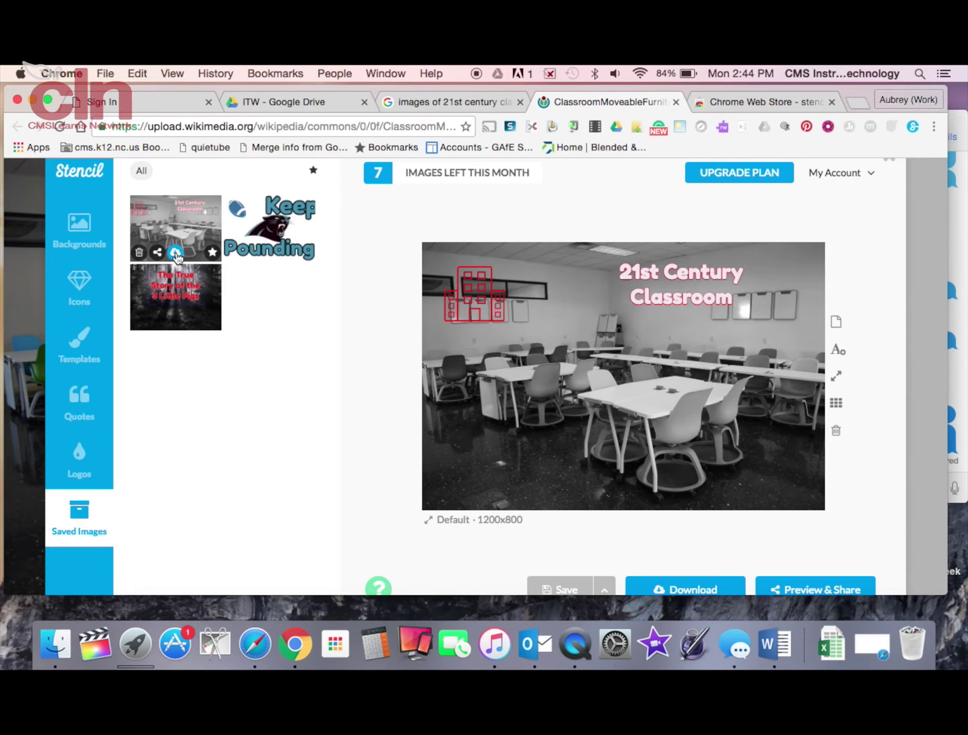
Step: Start downloading the saved classroom image from its thumbnail as stencil.default.jpg
click(175, 252)
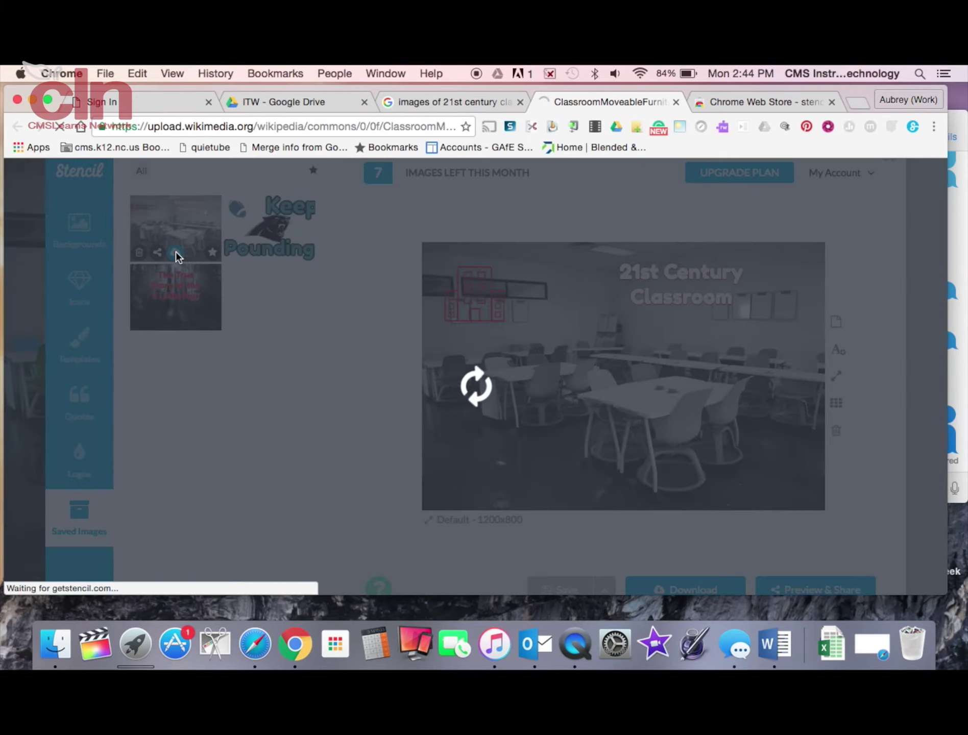